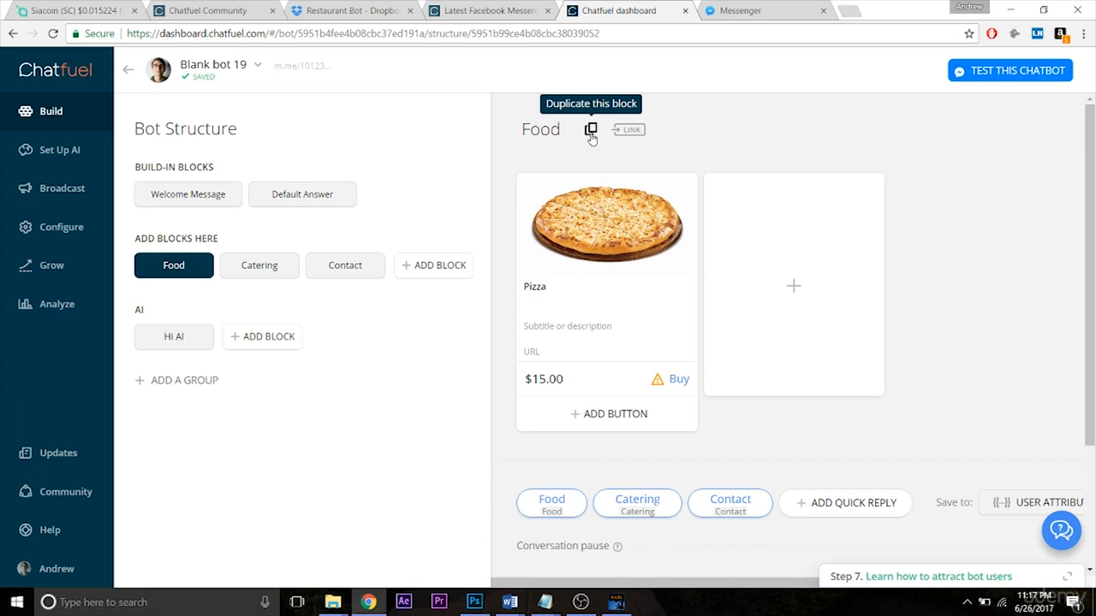
Duplicate the Food block and move the copy directly after the original in the bot structure.
left_click(590, 130)
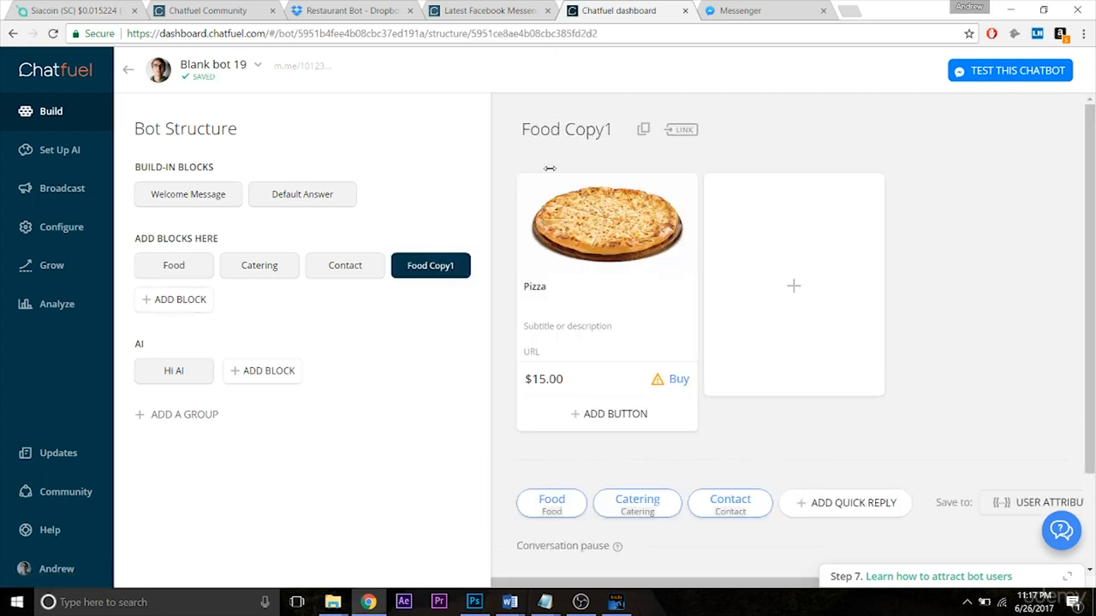
left_click_drag(434, 273, 253, 269)
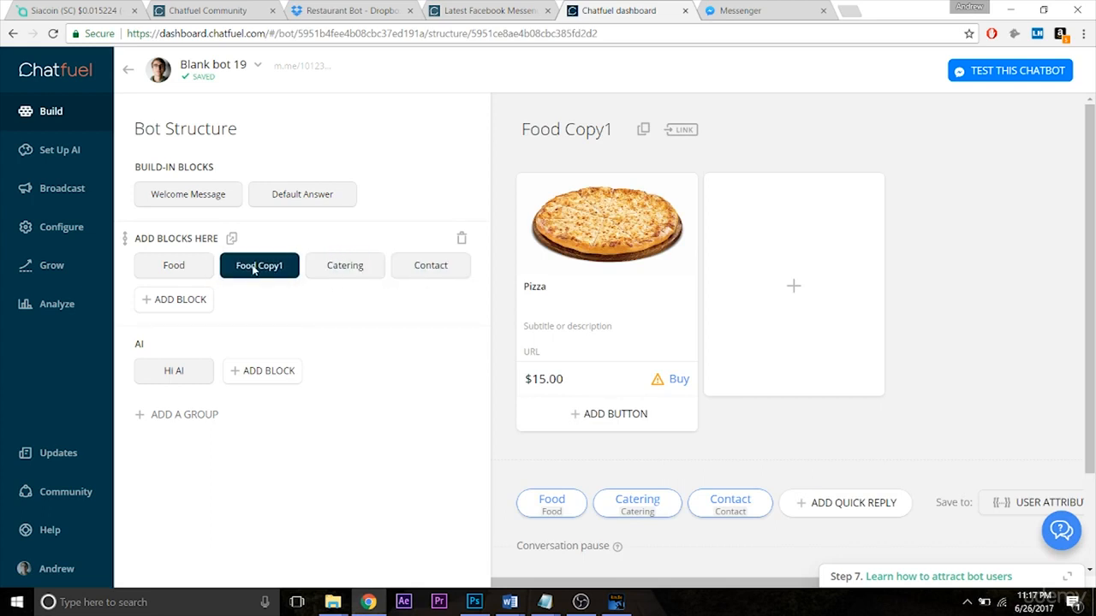
left_click(192, 272)
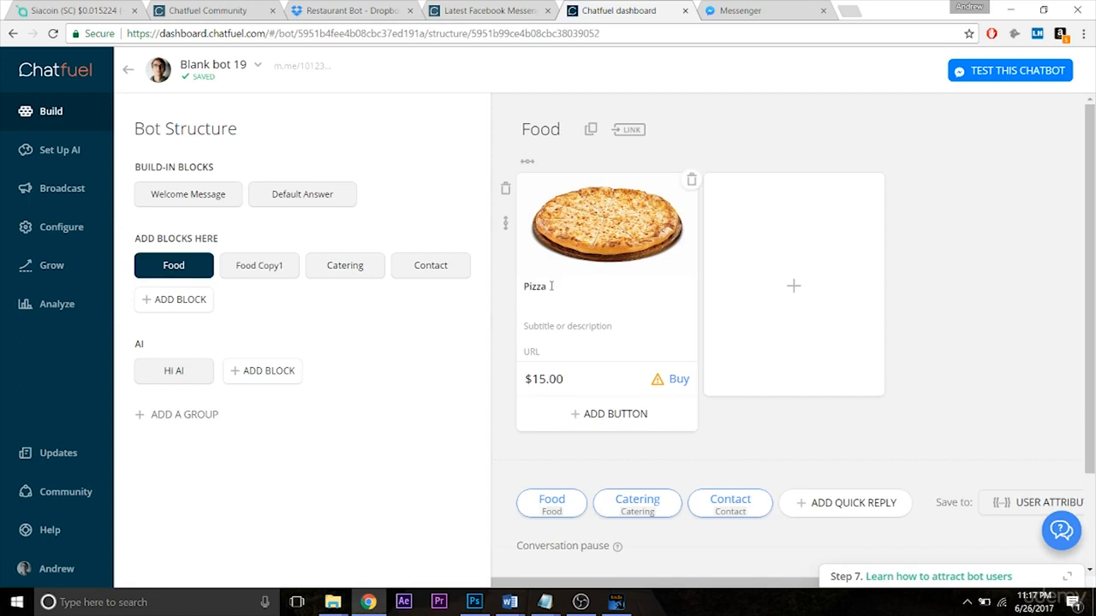
left_click(525, 286)
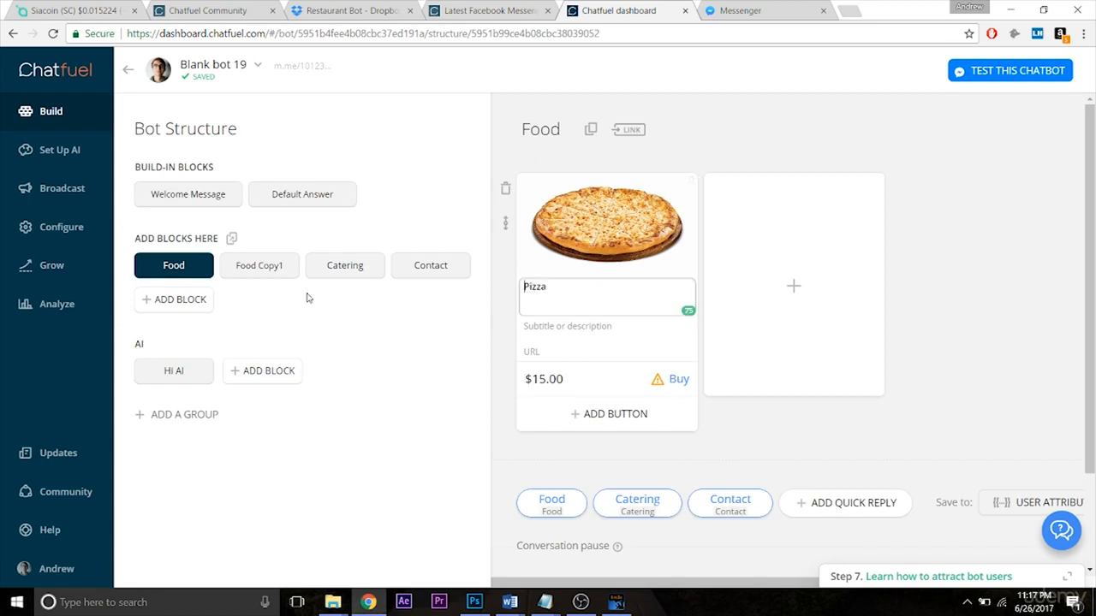
left_click(255, 267)
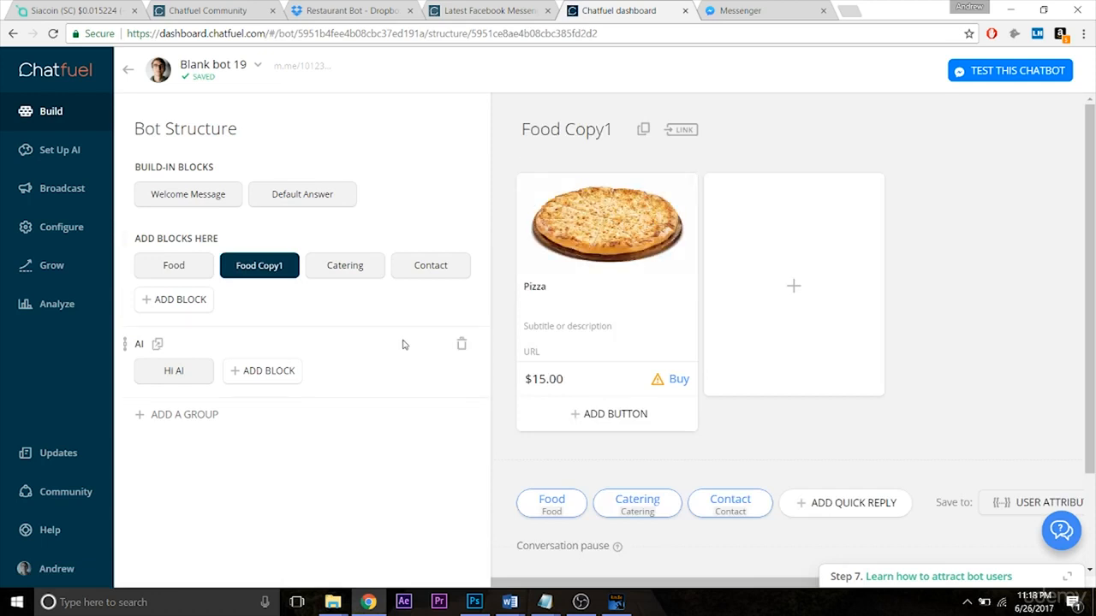
left_click(185, 274)
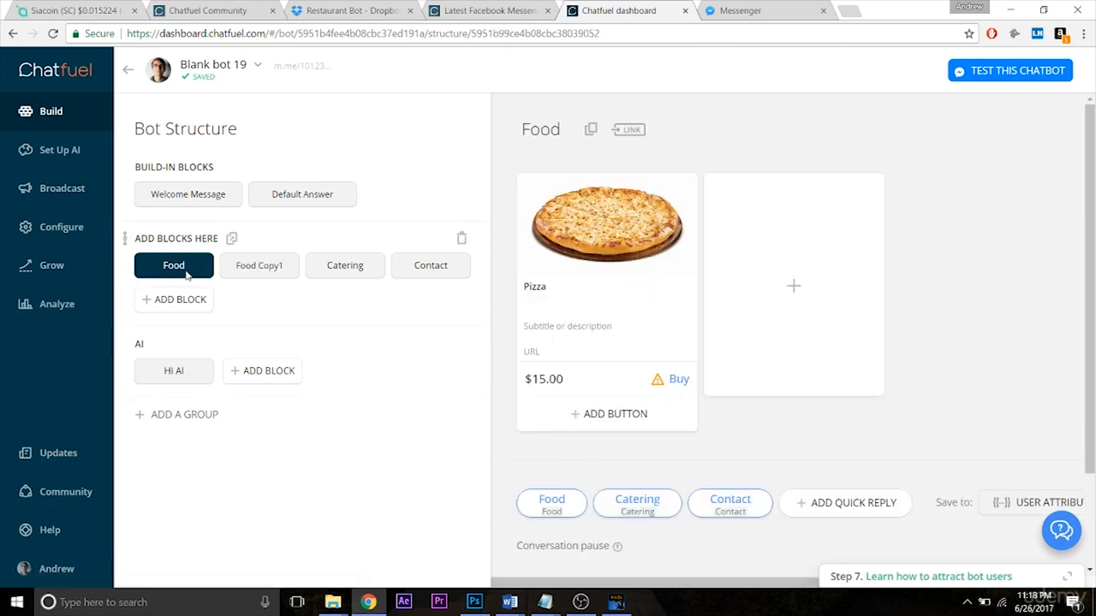
left_click(182, 193)
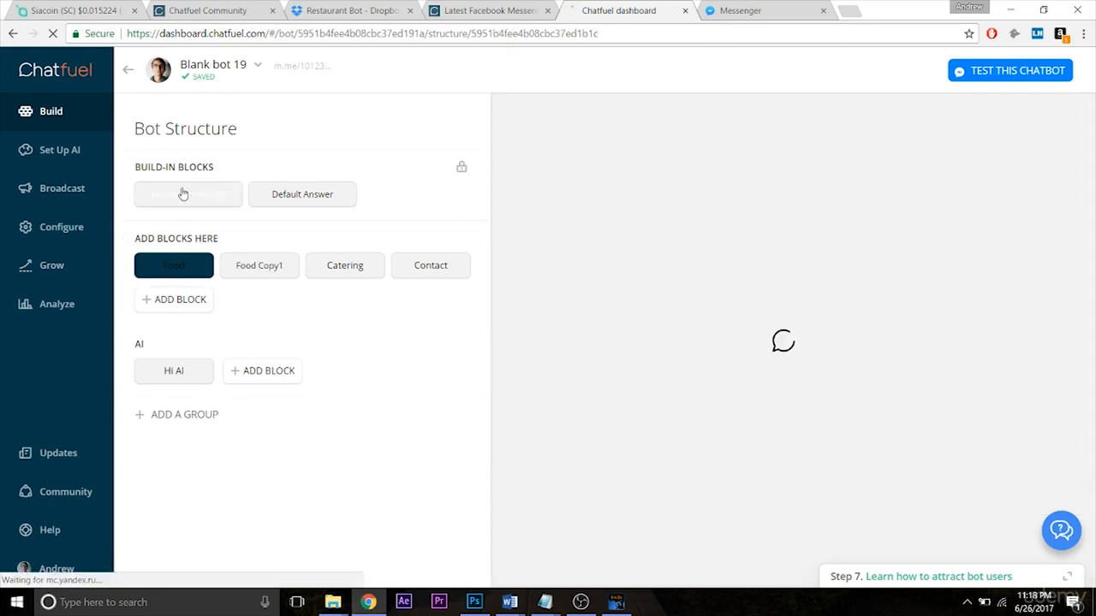
Retitle the pizza card in the Food block as Pepperoni Pizza.
left_click(174, 272)
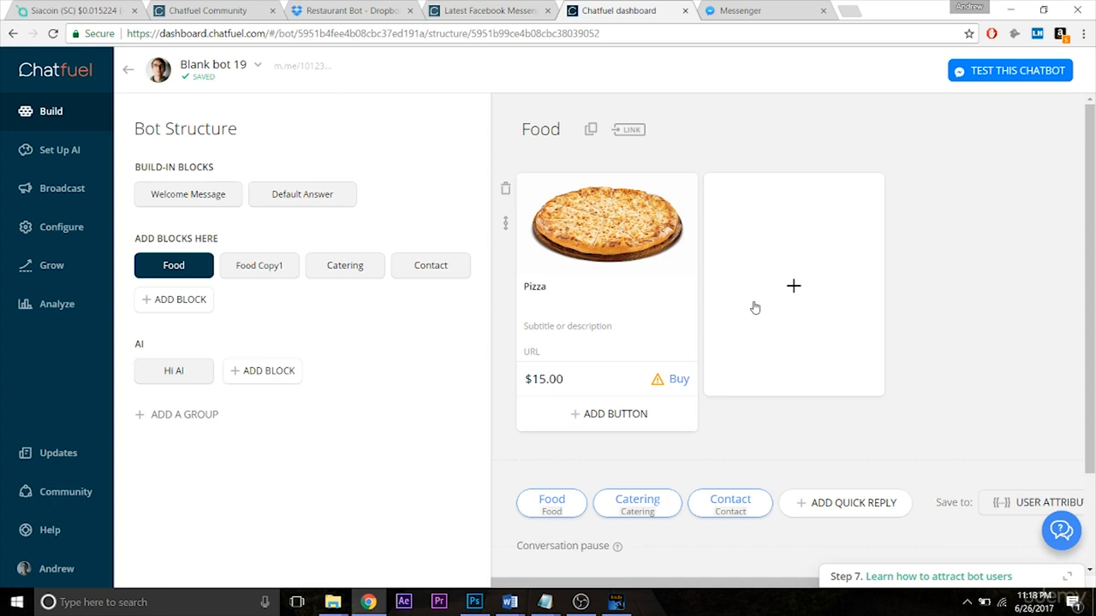
mouse_move(634, 263)
left_click(525, 288)
type("Pepperoni")
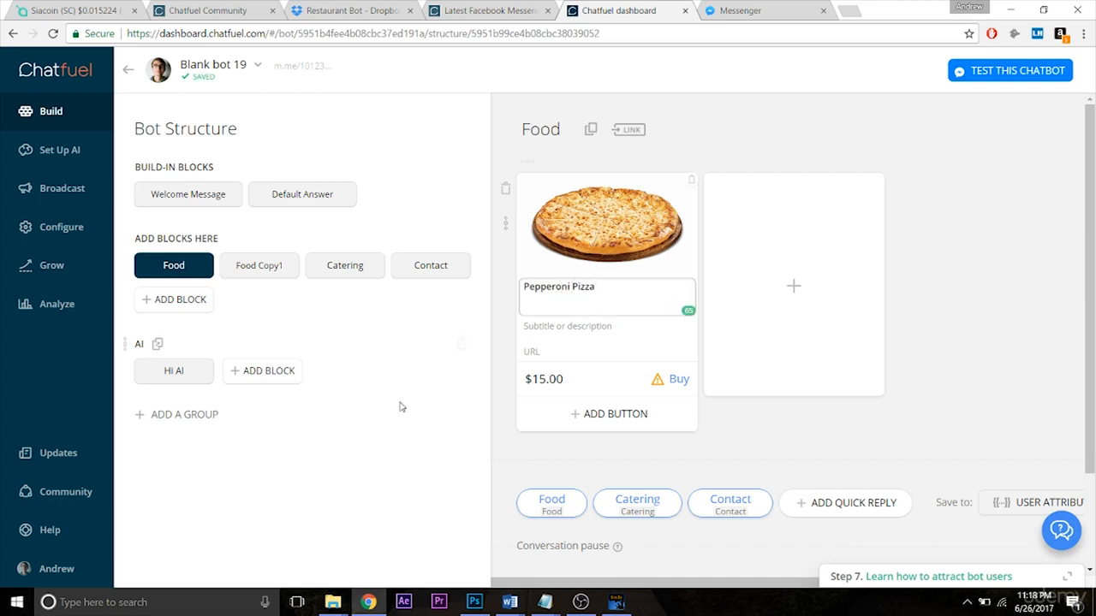
Retitle the pizza card in the duplicated Food block as Sausage Pizza.
left_click(252, 271)
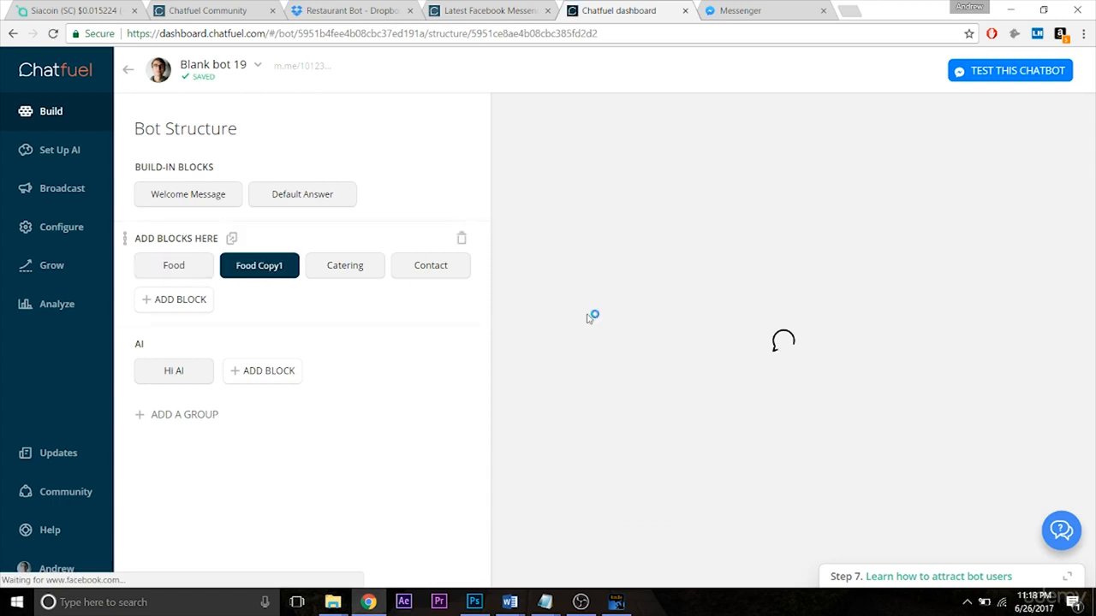
left_click(525, 287)
type("Sausage")
left_click(1019, 343)
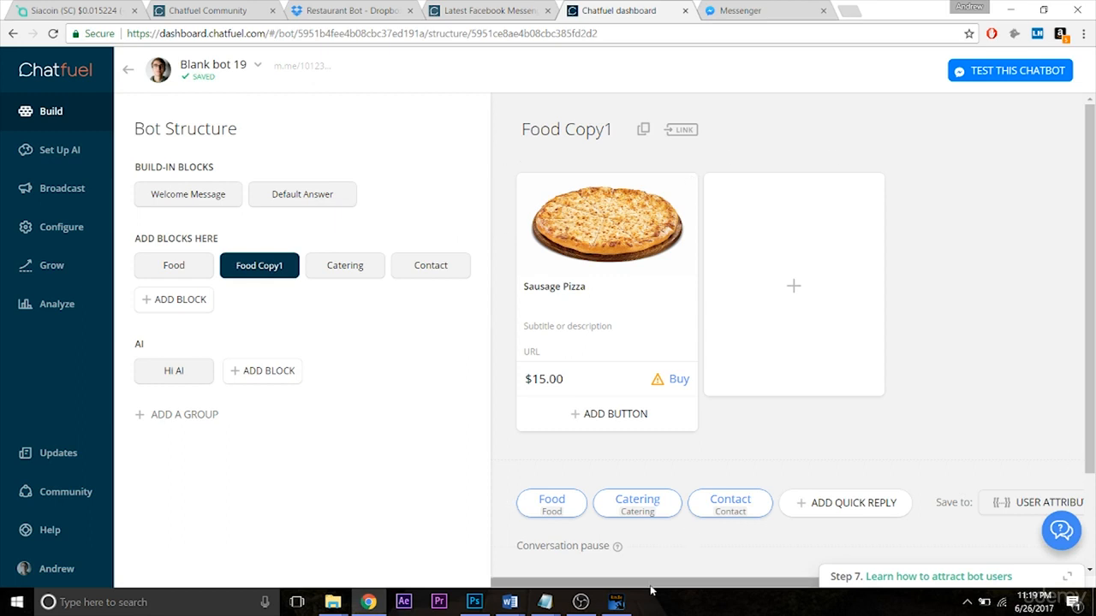
Delete the duplicated Food block from the bot and confirm its removal.
scroll(651, 587, "right", 3)
left_click(1052, 129)
left_click(660, 366)
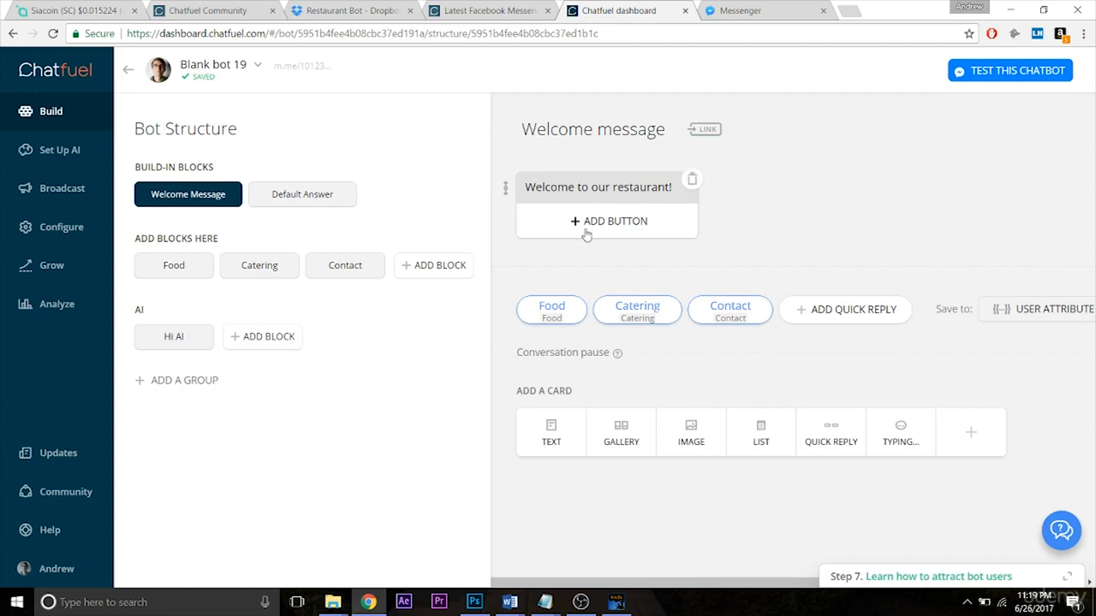
Delete the pizza gallery card from the Food block.
left_click(164, 271)
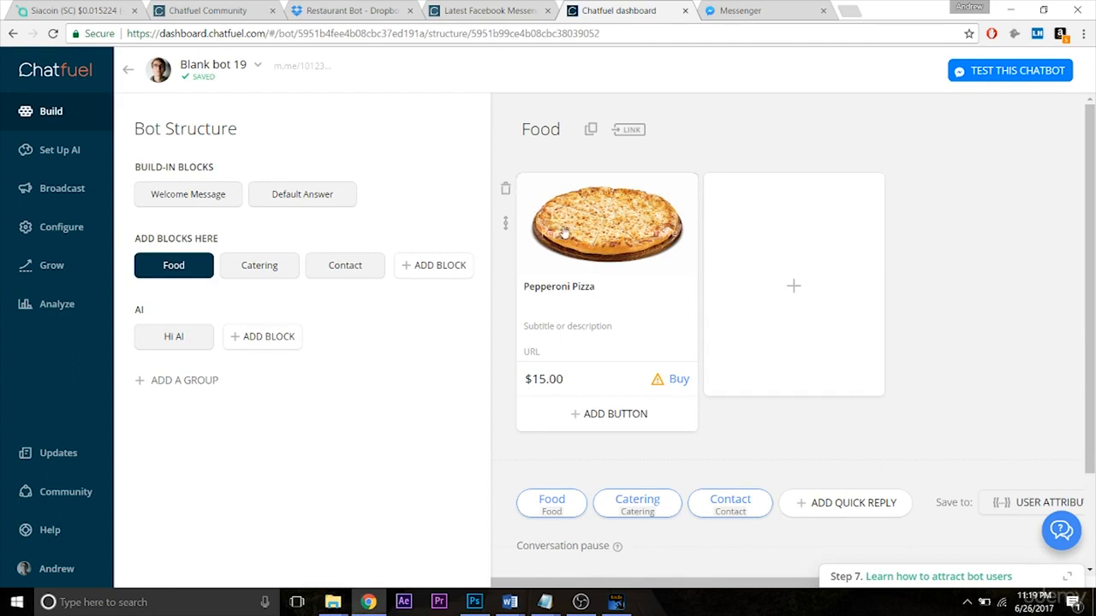
left_click(505, 192)
left_click(658, 350)
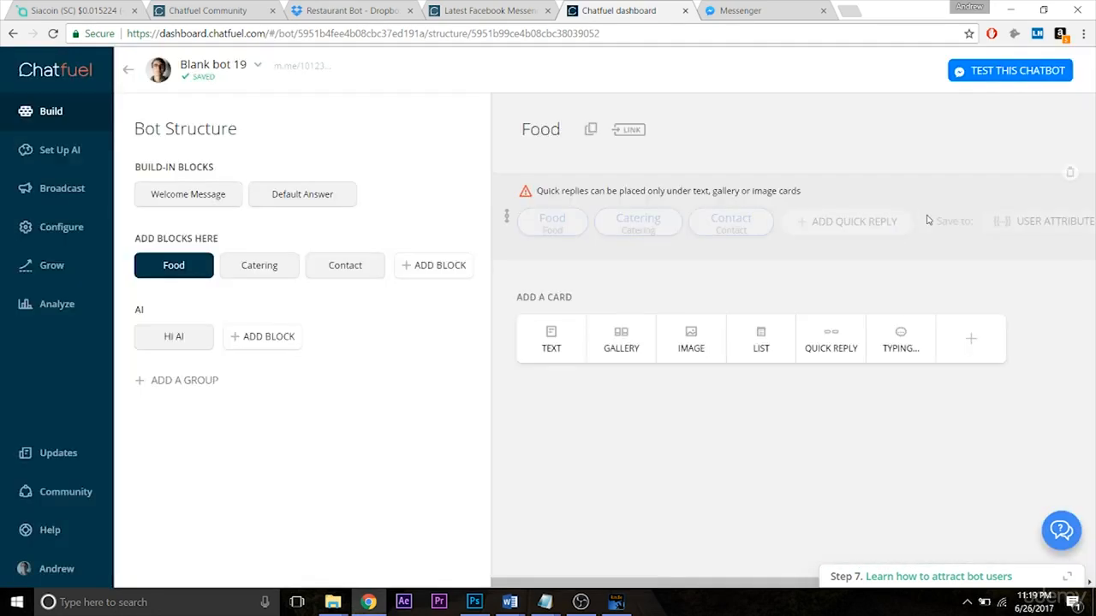
Add a text card above the Food block's quick replies reading "What topping do you want?".
left_click(545, 347)
left_click_drag(505, 307, 505, 188)
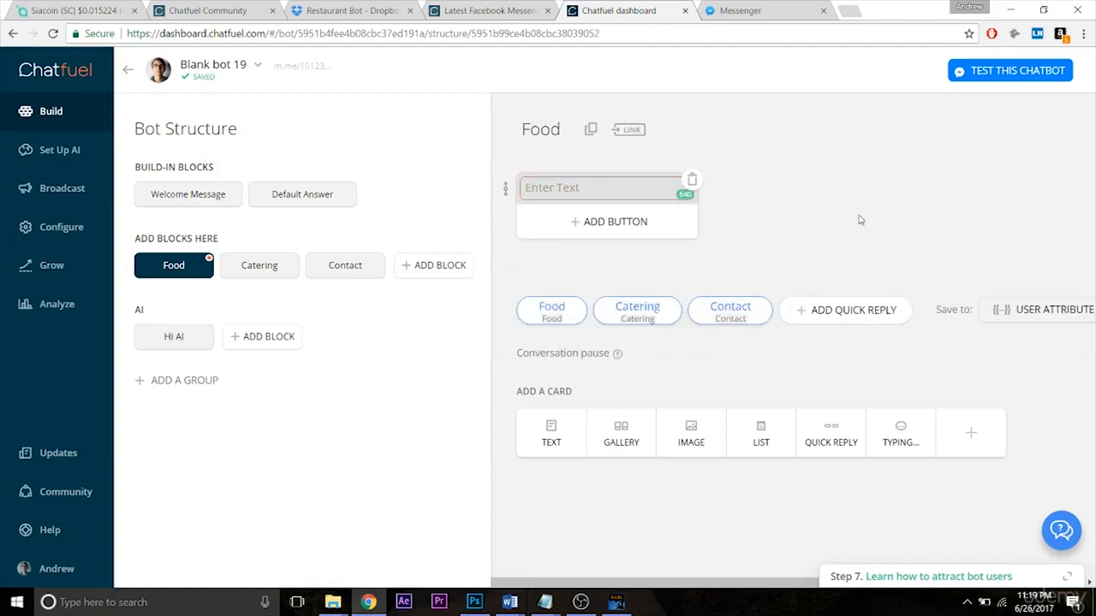
type("What topping")
type(" would")
key("BackSpace")
key("BackSpace")
key("BackSpace")
key("BackSpace")
key("BackSpace")
key("BackSpace")
type("do you want?")
left_click(897, 220)
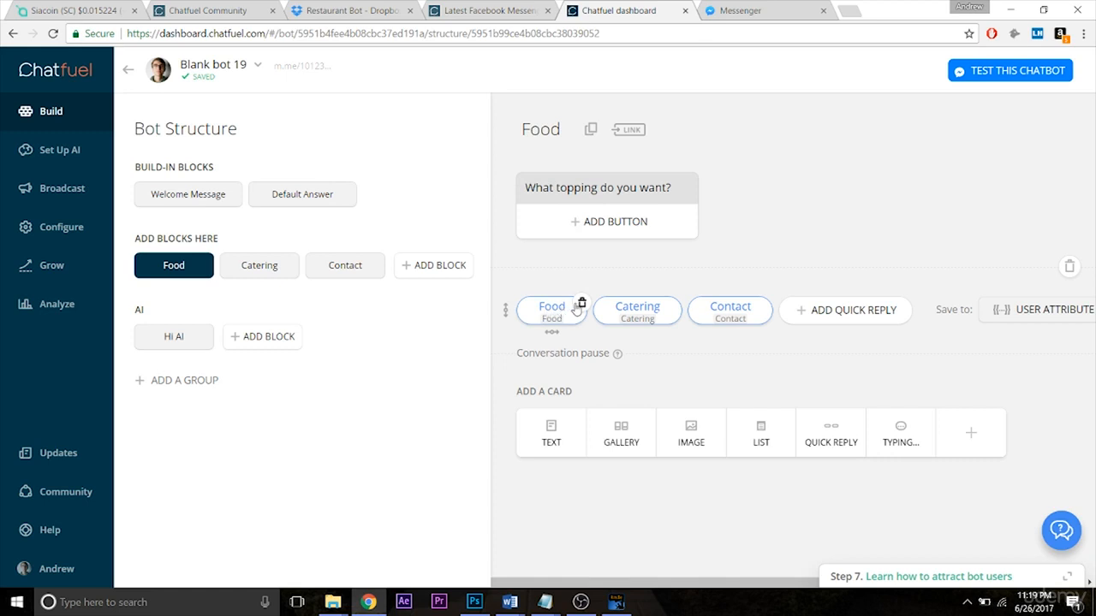
Remove the Food, Catering and Contact quick replies from the Food block.
left_click(582, 304)
left_click(599, 304)
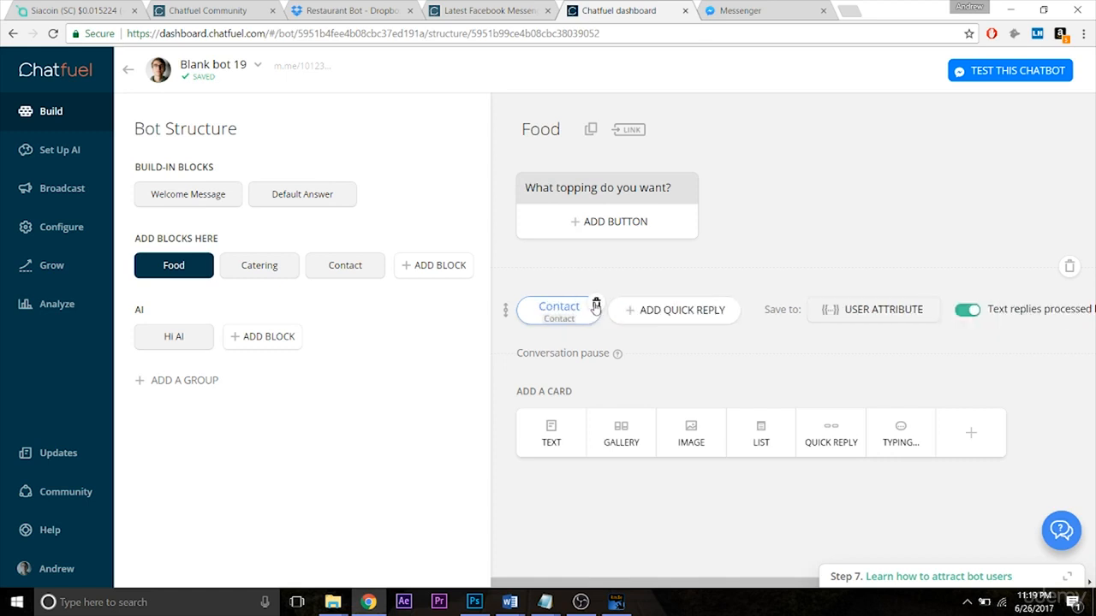
left_click(596, 305)
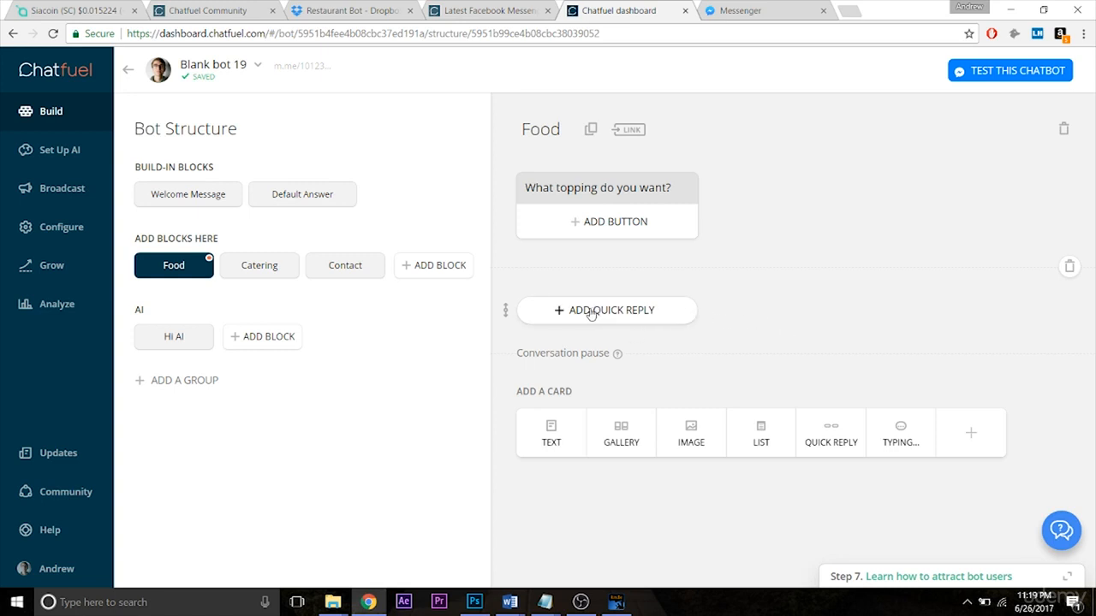
Add a Sausage quick reply under the topping question and link it to a new block named Buy Pizza.
left_click(597, 228)
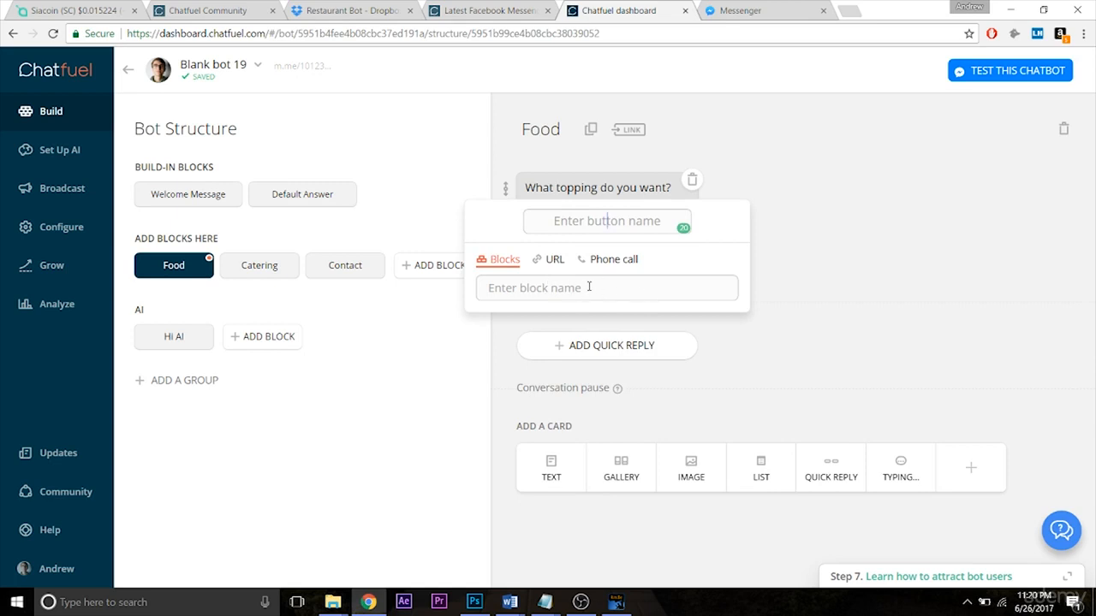
left_click(848, 262)
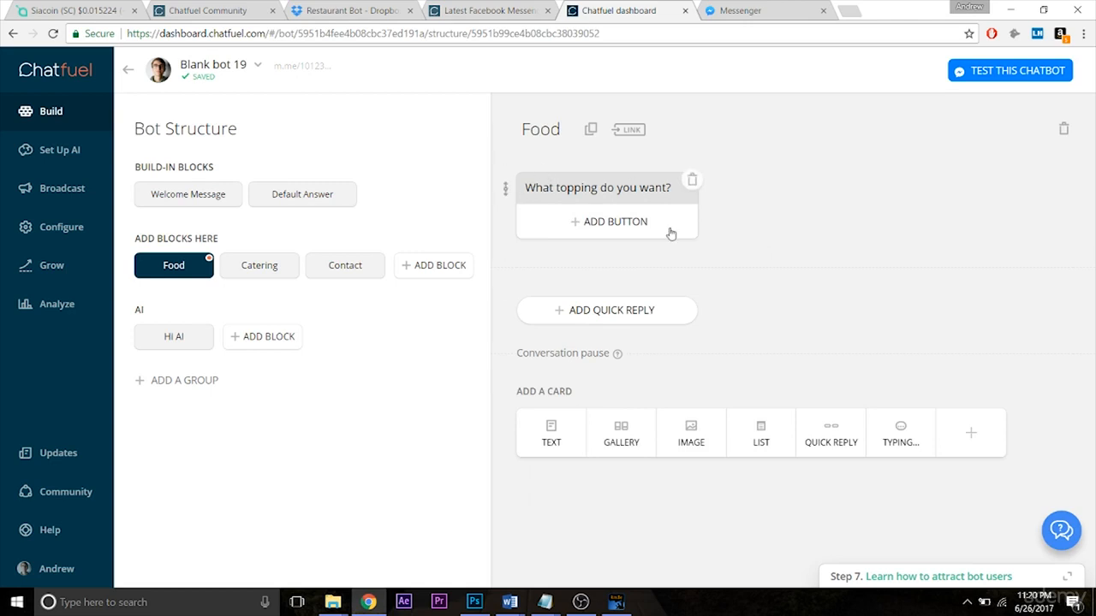
left_click(634, 311)
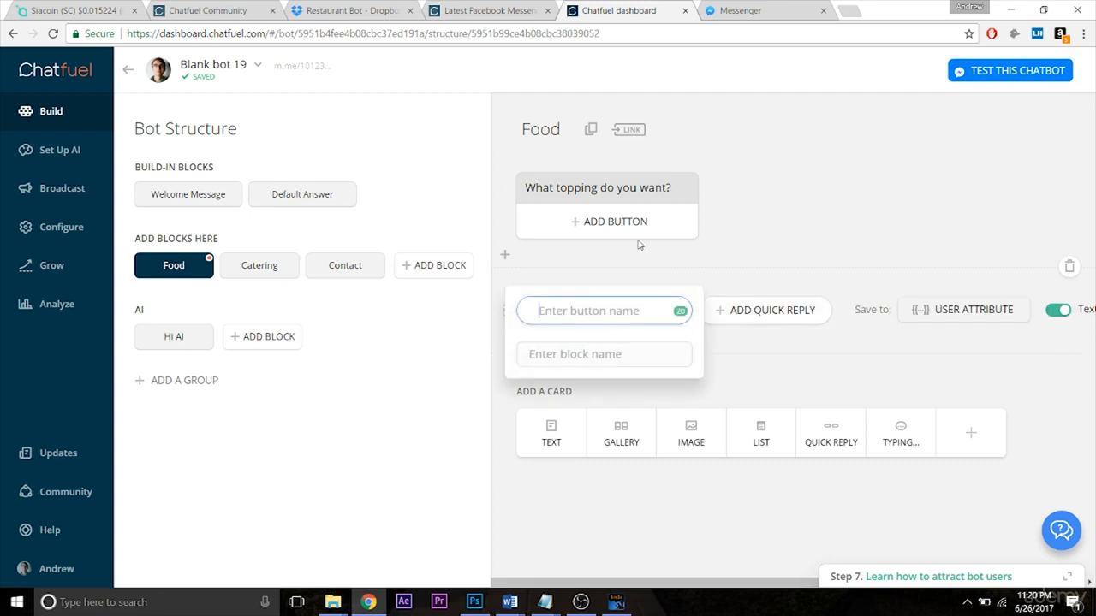
type("Sausage")
key("Tab")
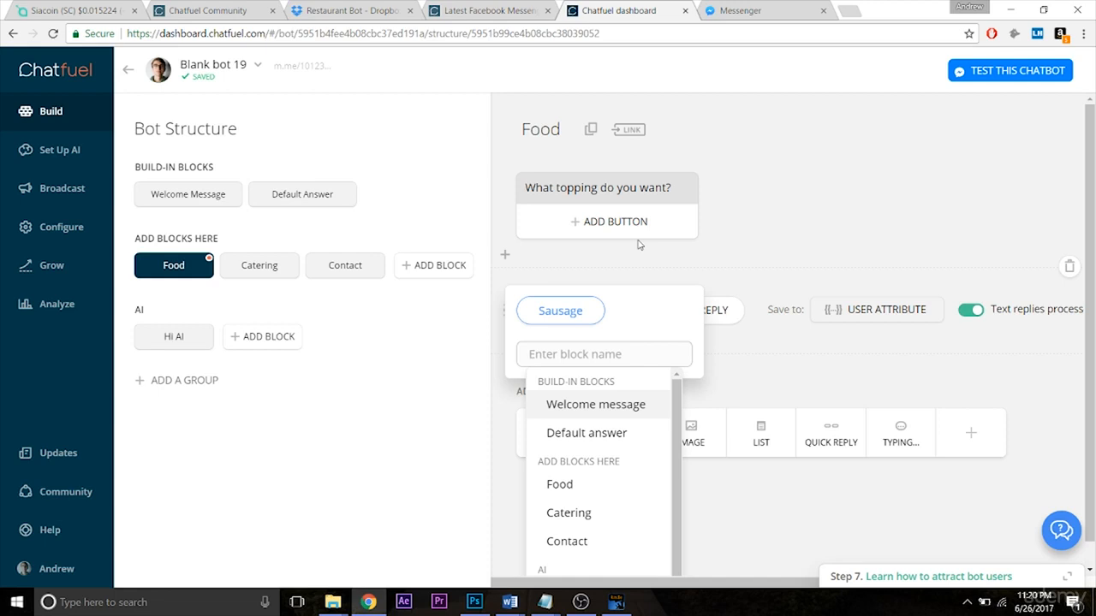
type("Pizza")
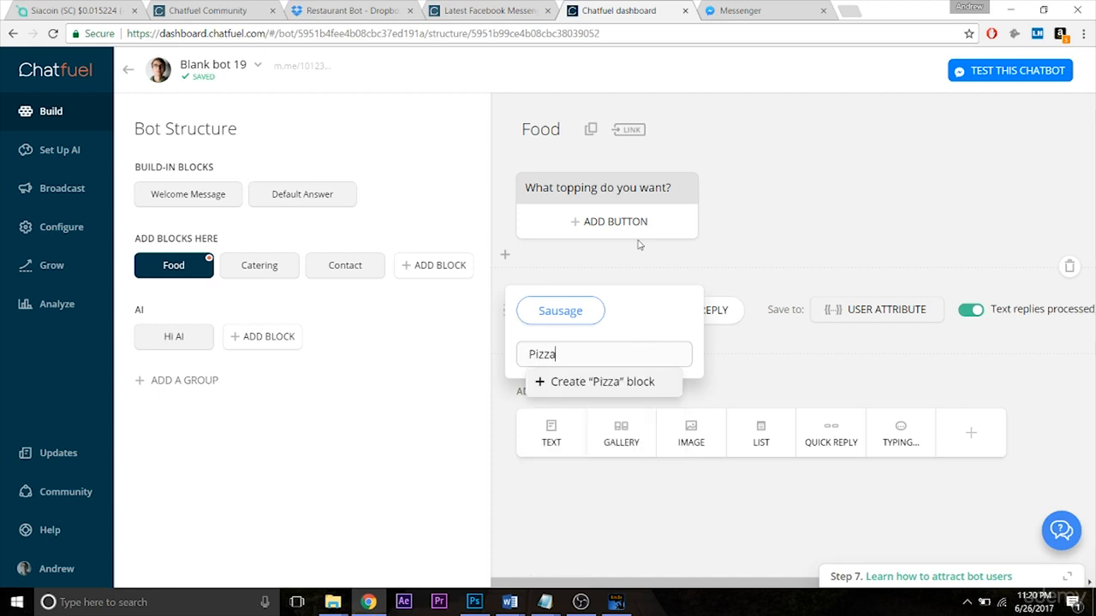
key("ctrl+a")
type("Buy Pizza")
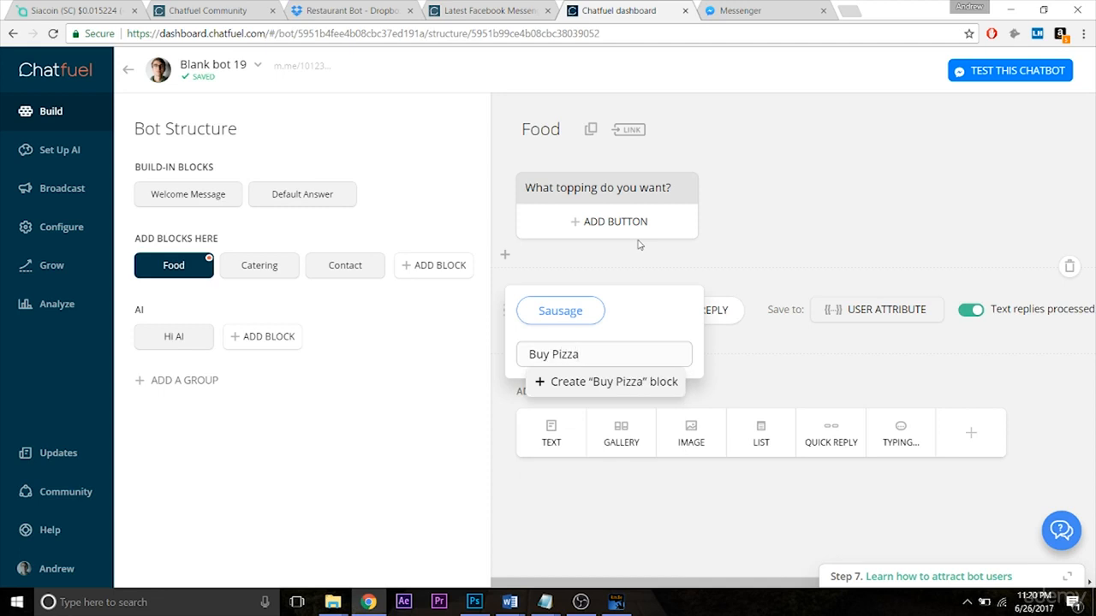
key("Return")
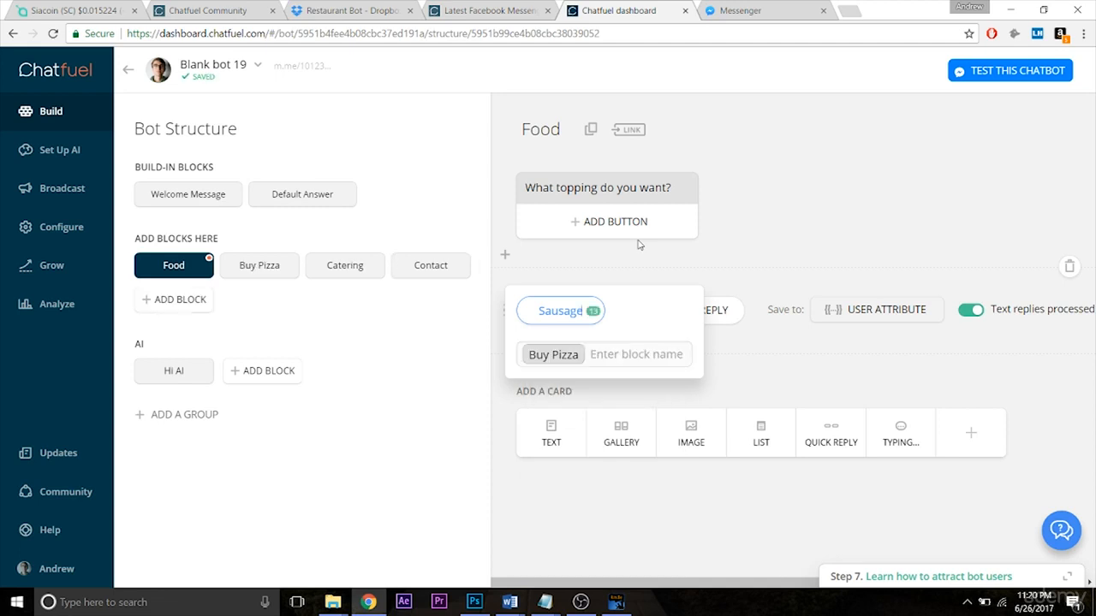
left_click(721, 379)
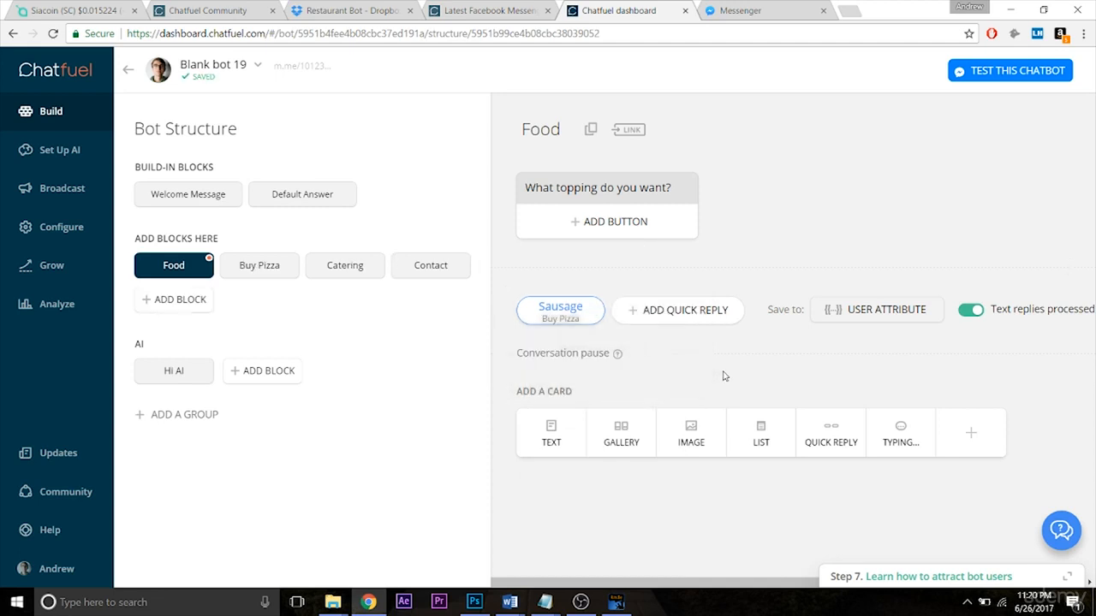
Add a Pepperoni quick reply that leads to the Buy Pizza block.
left_click(635, 313)
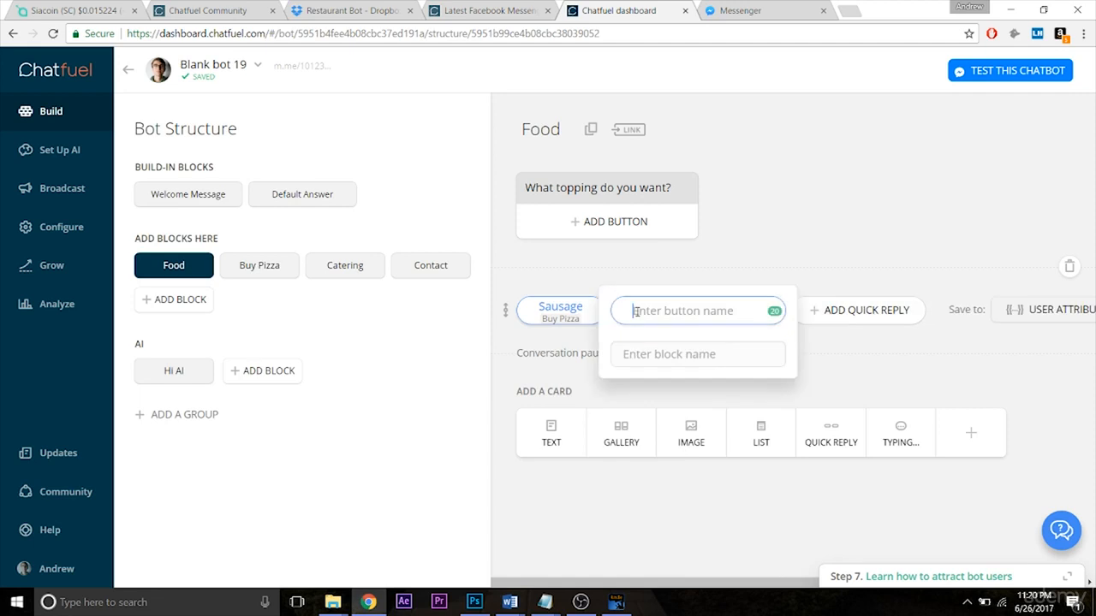
type("Pepperoni")
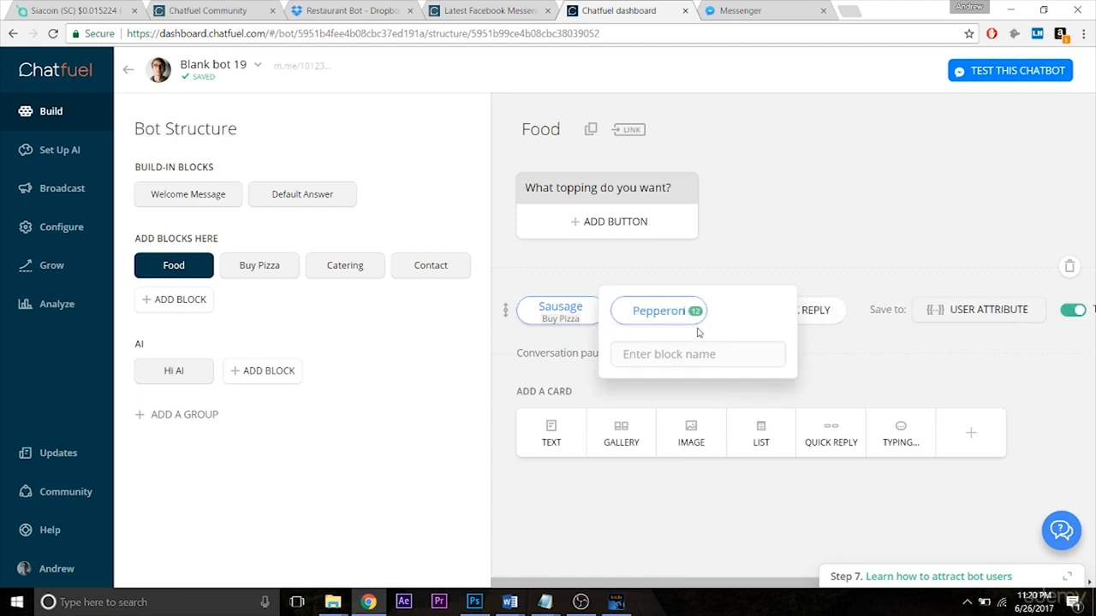
key("Tab")
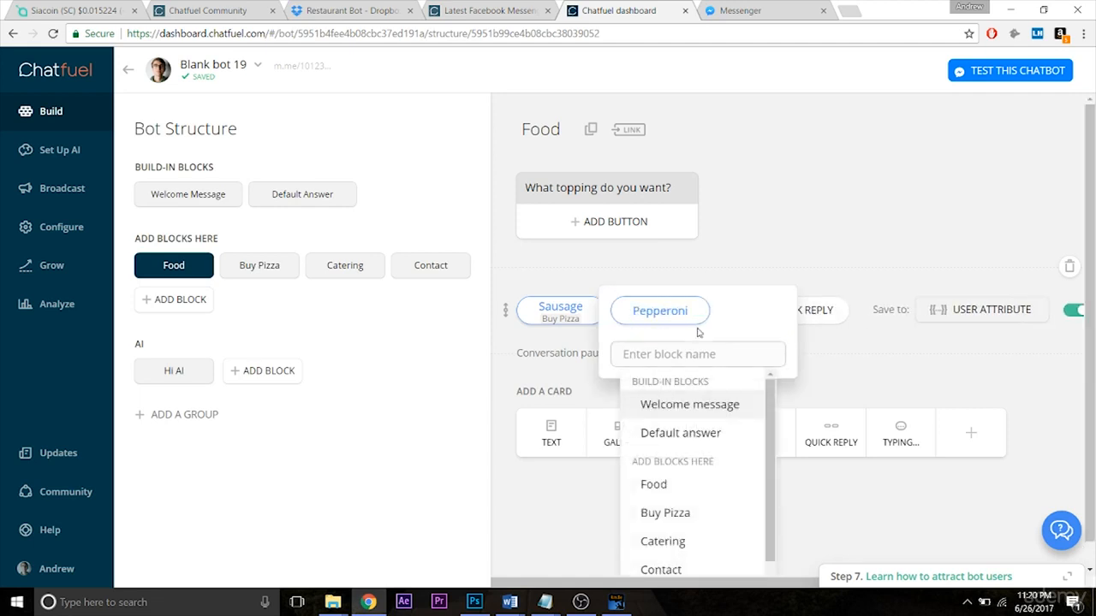
type("Buy")
key("Return")
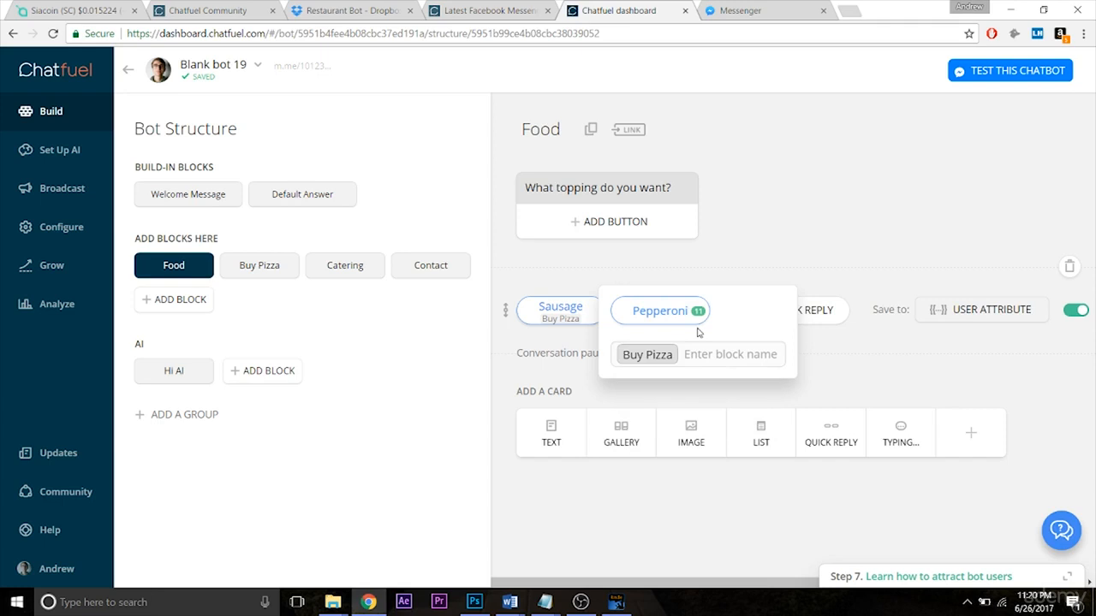
left_click(860, 386)
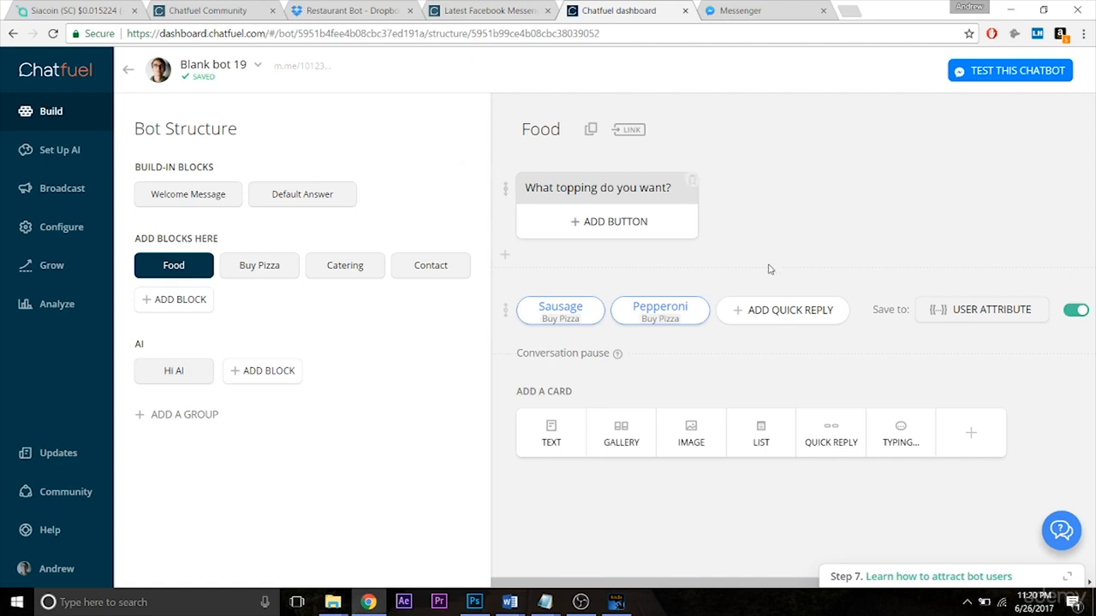
Add a Mushroom quick reply that leads to the Buy Pizza block.
left_click(760, 312)
type("Mushroom")
key("Tab")
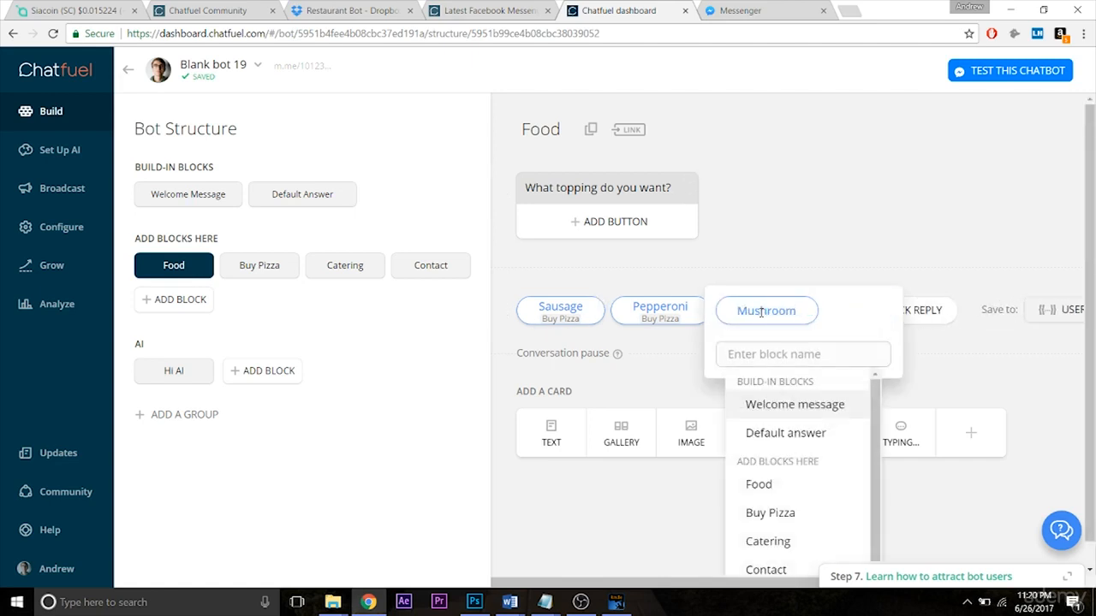
type("Buy")
key("Return")
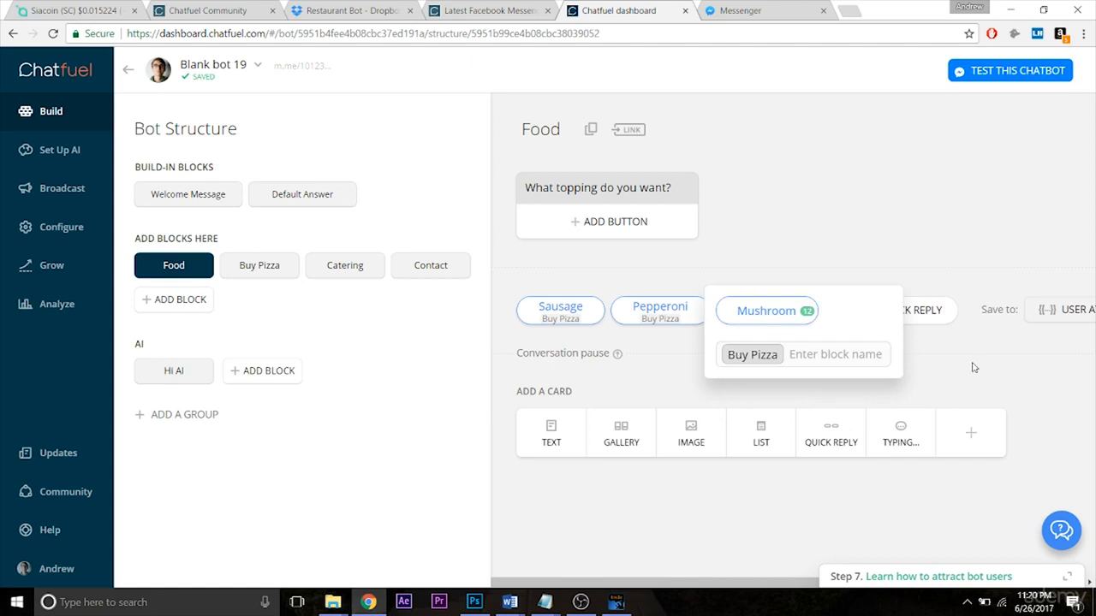
left_click(973, 367)
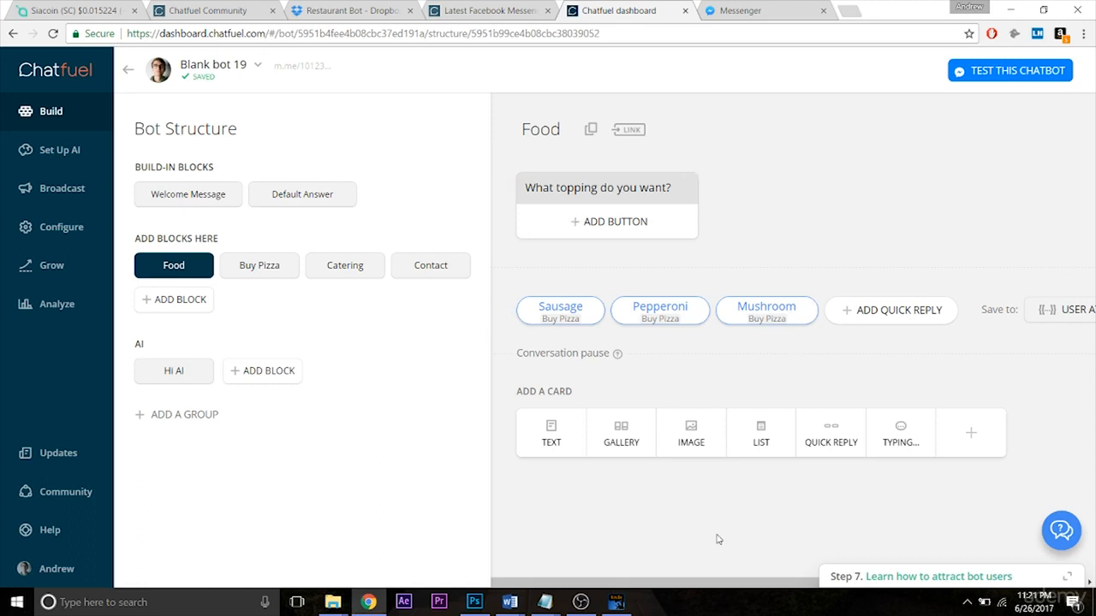
left_click_drag(630, 588, 640, 587)
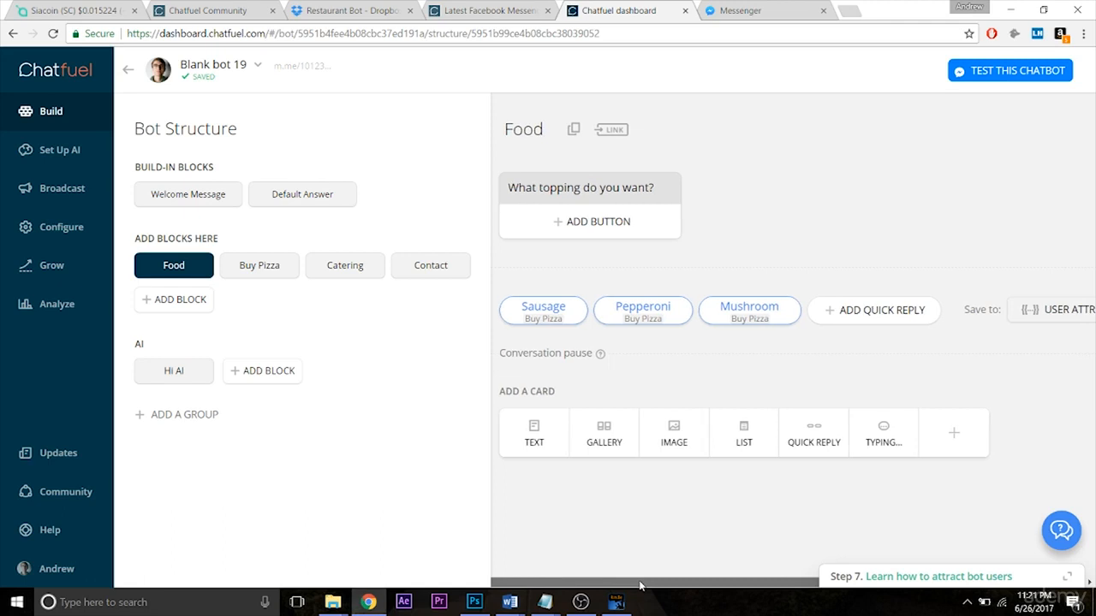
Add a gallery card to the Buy Pizza block and upload the whole cheese pizza picture as its image.
left_click(253, 268)
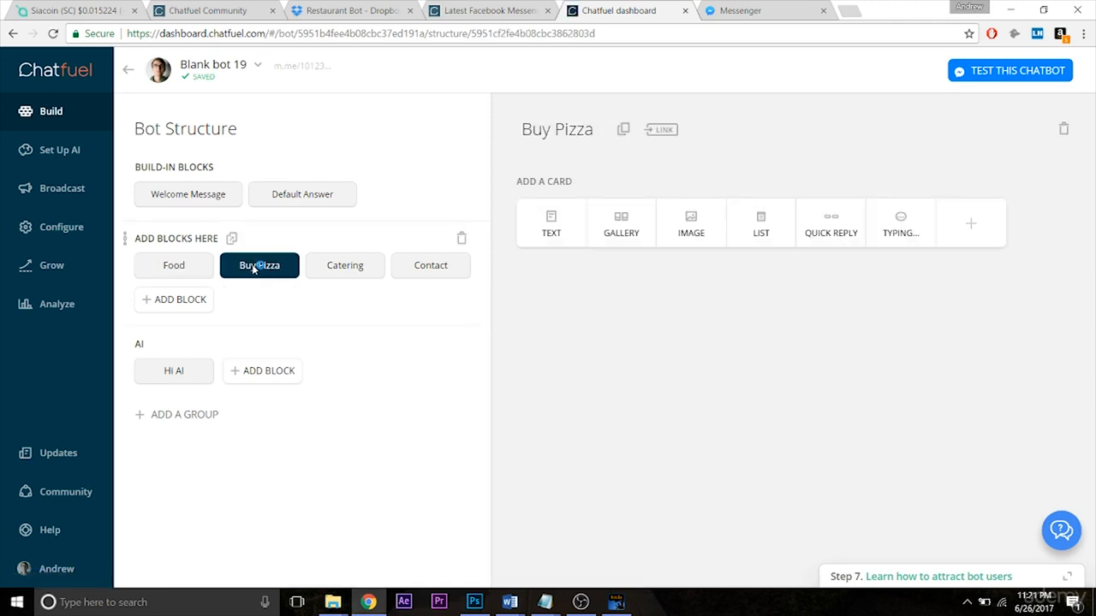
left_click(610, 232)
left_click(681, 244)
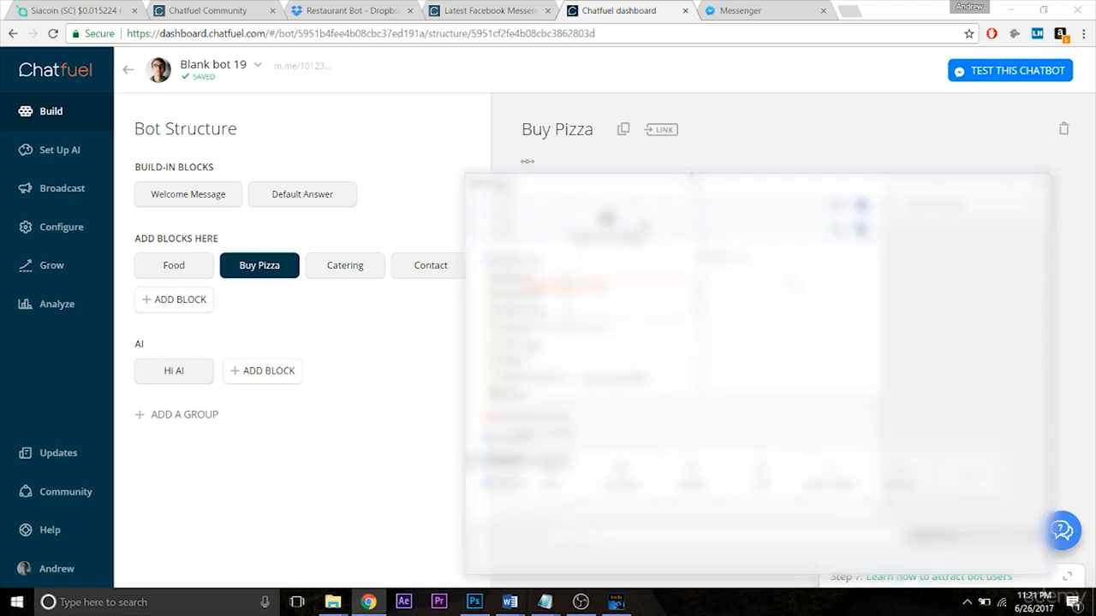
type("pizza")
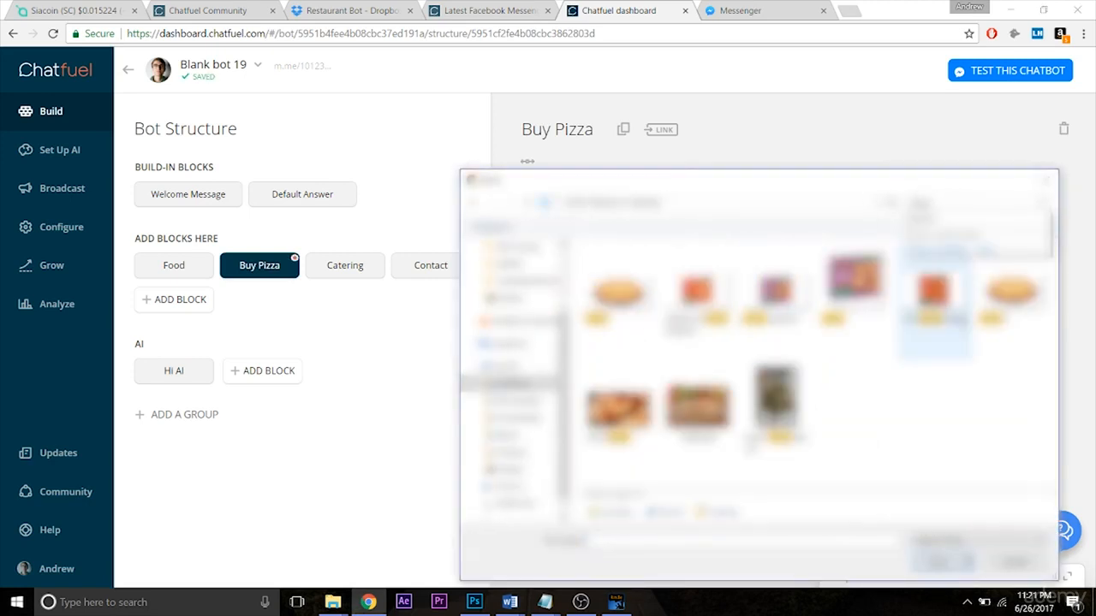
double_click(1010, 317)
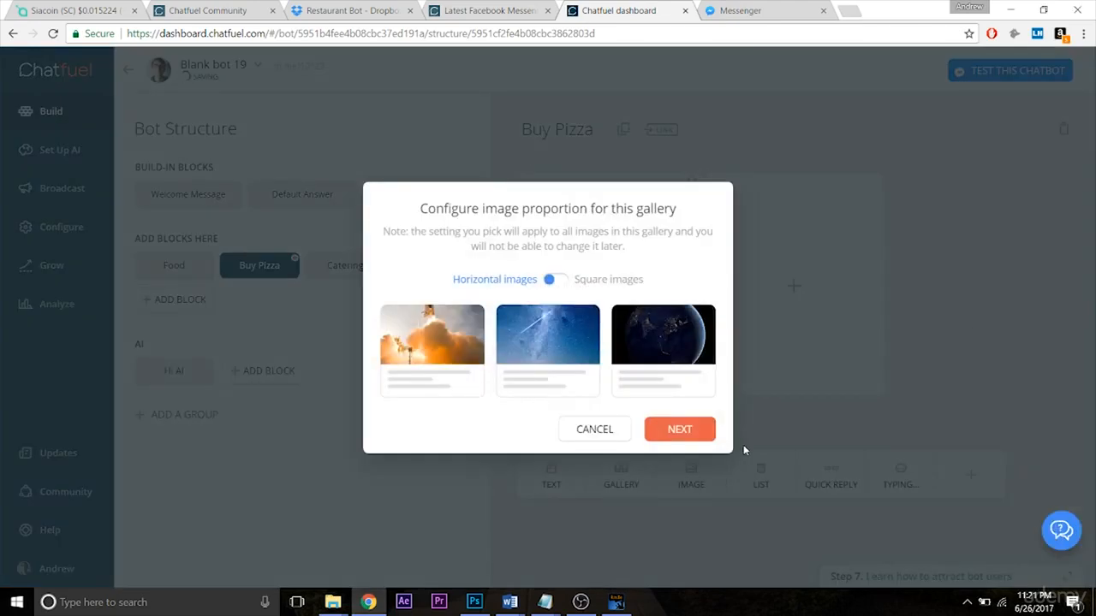
Use horizontal image proportions for the gallery and enlarge the crop area to take in the entire pizza picture.
left_click(695, 441)
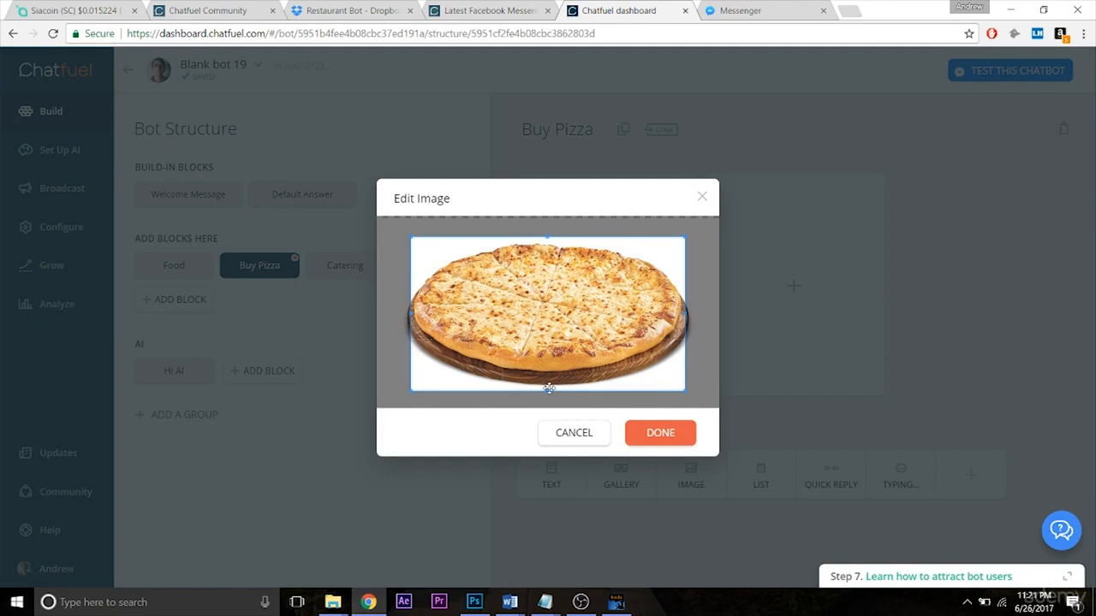
left_click_drag(548, 392, 543, 451)
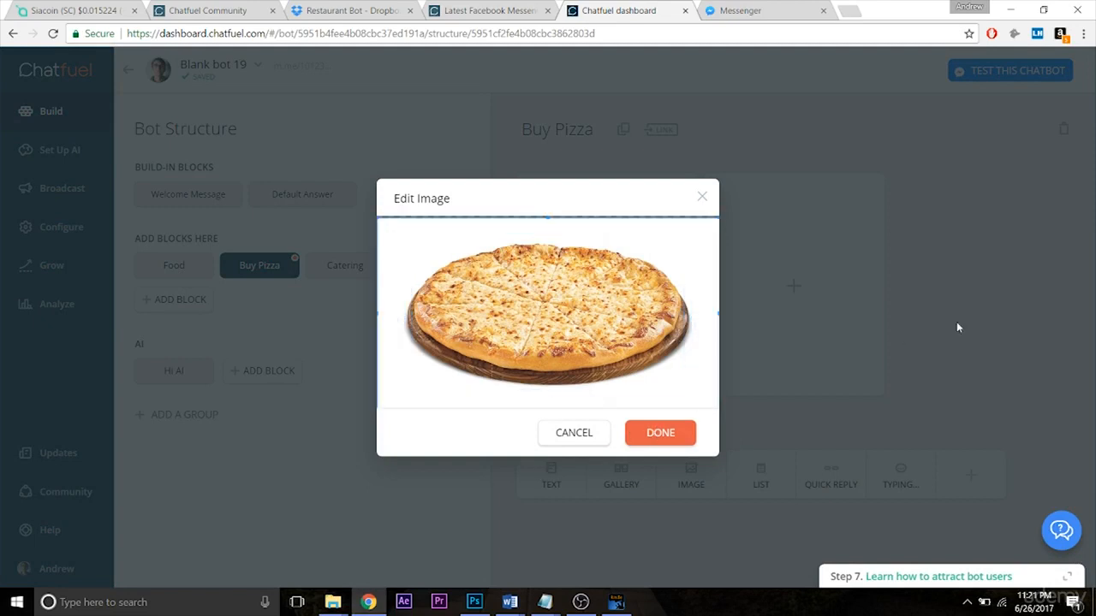
left_click(982, 318)
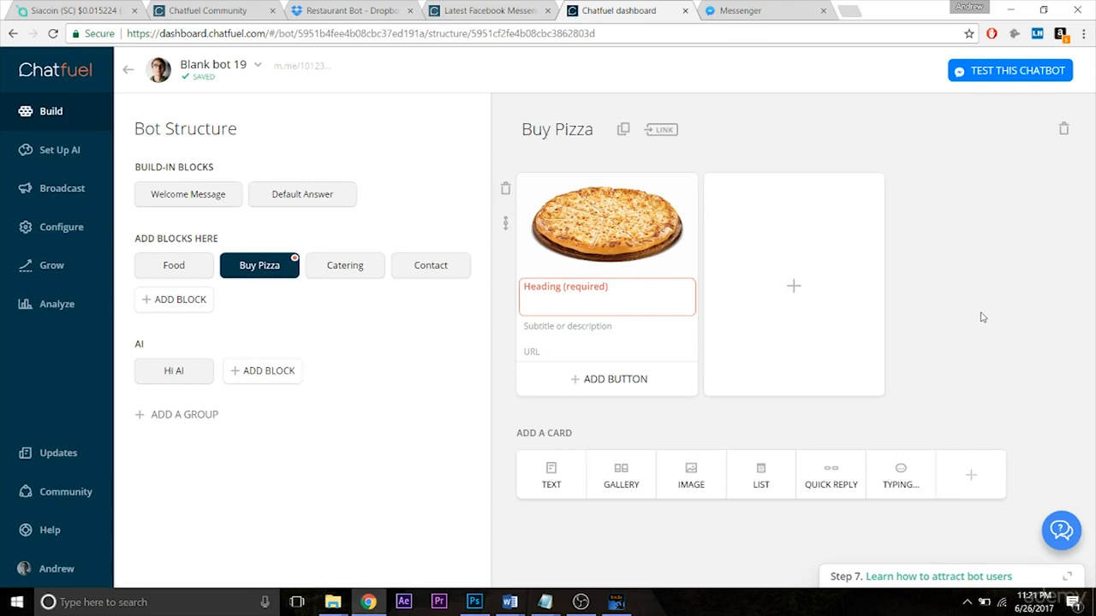
Set the pizza gallery card's heading to "<TOPPING> Pizza".
left_click(660, 286)
type("Pizza")
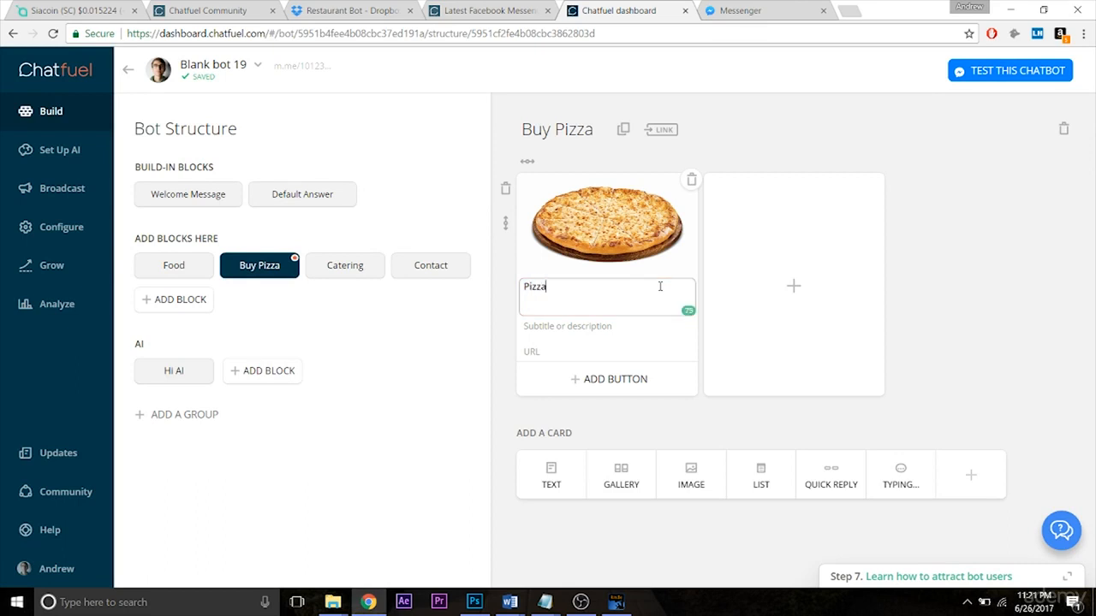
key("Left")
key("Left")
key("Left")
key("Left")
type("<TOPPING>")
left_click(998, 276)
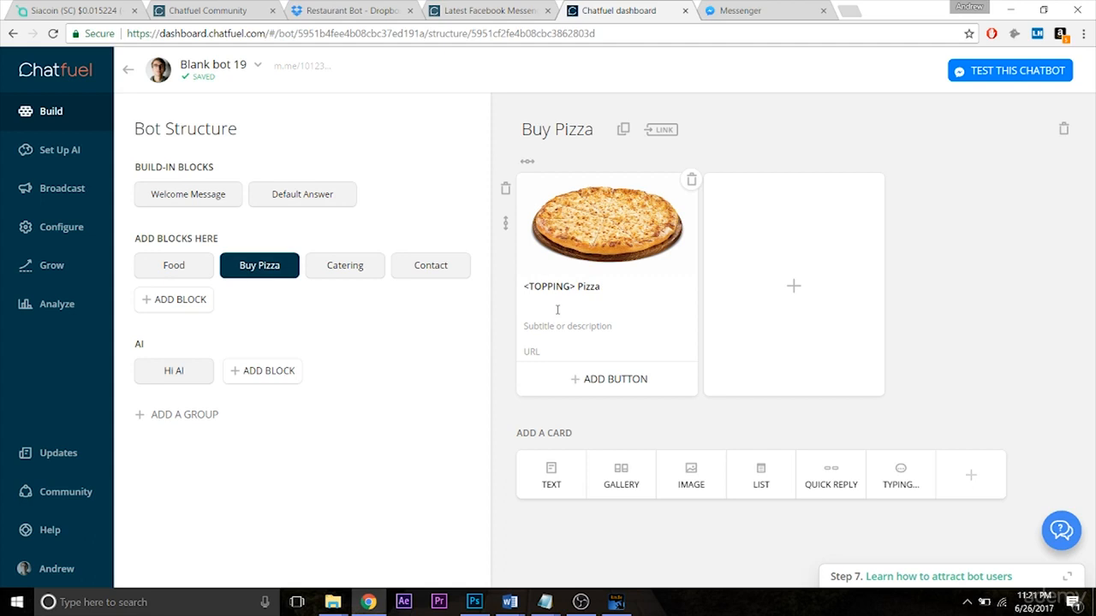
Add a Buy button with a price of $10.00 to the pizza gallery card.
left_click(624, 390)
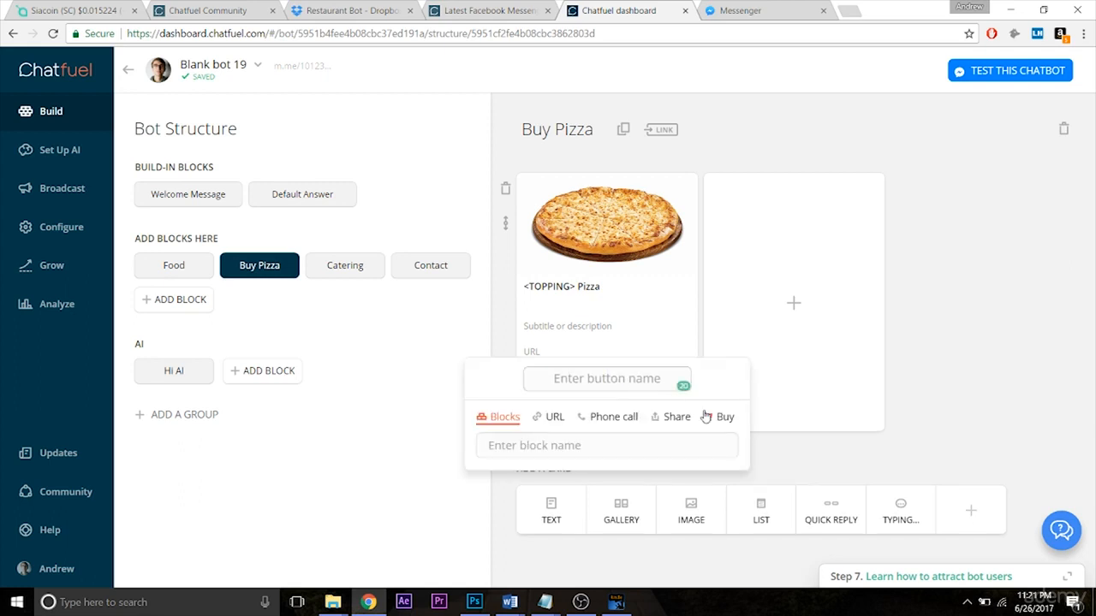
left_click(718, 417)
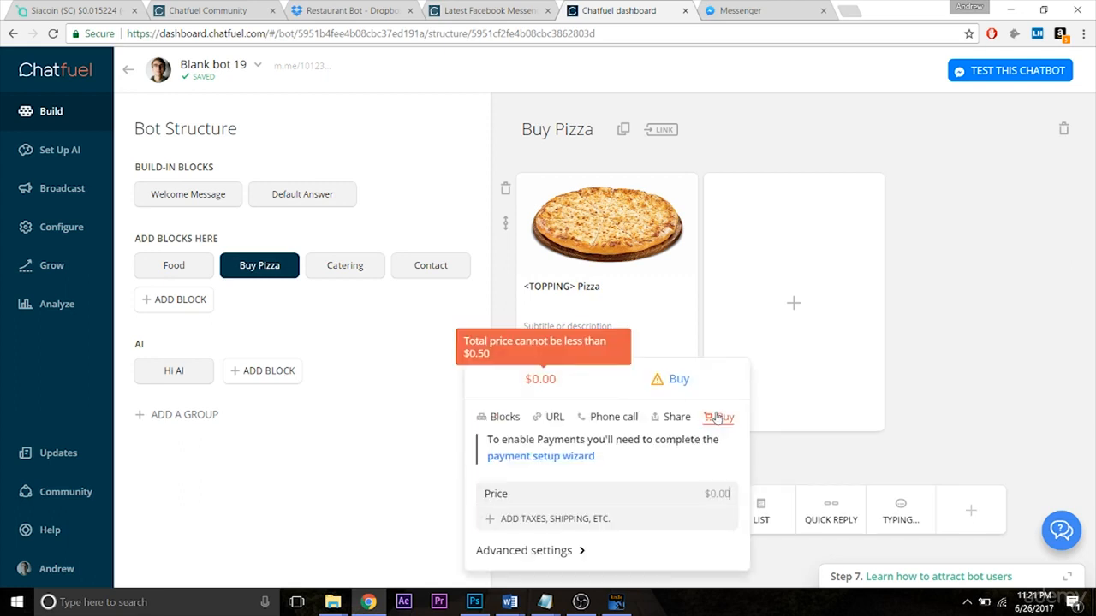
type("1000")
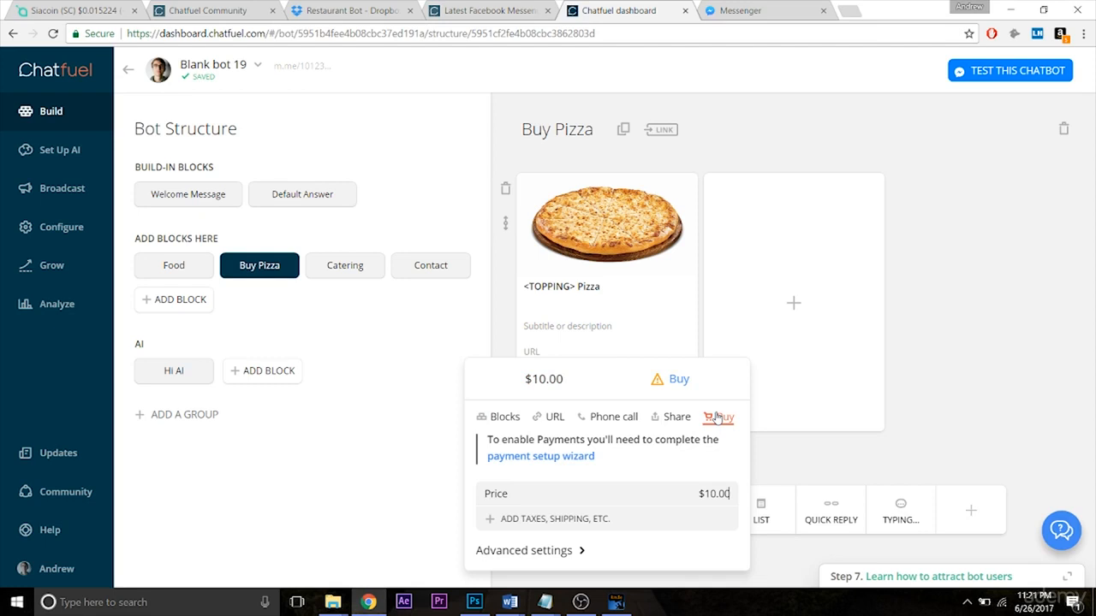
key("Return")
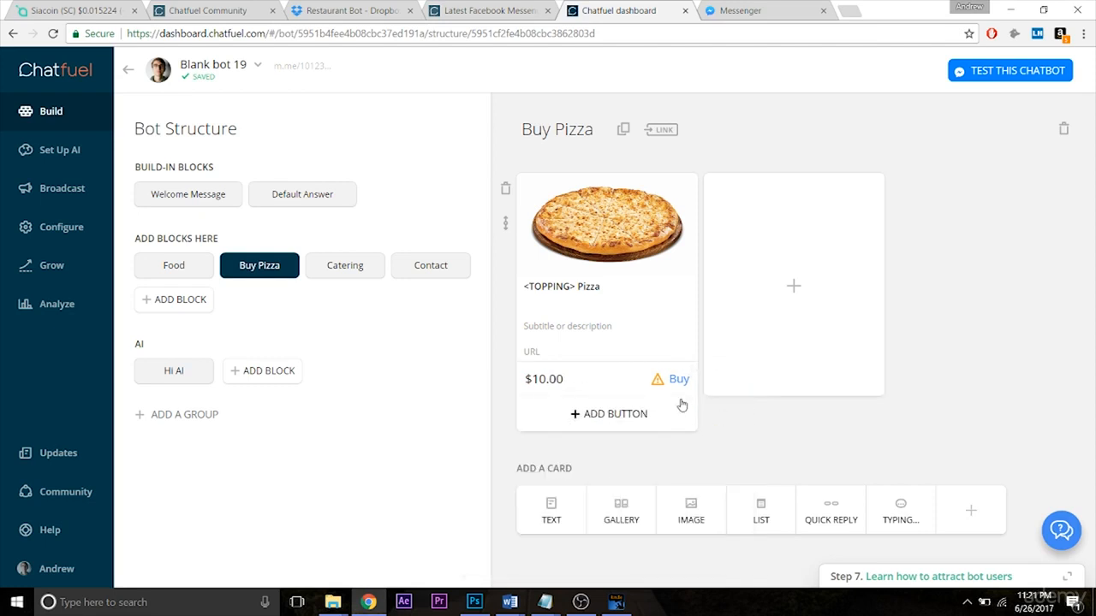
Check the Payments section in the bot's configuration, then return to the Buy Pizza block.
mouse_move(658, 386)
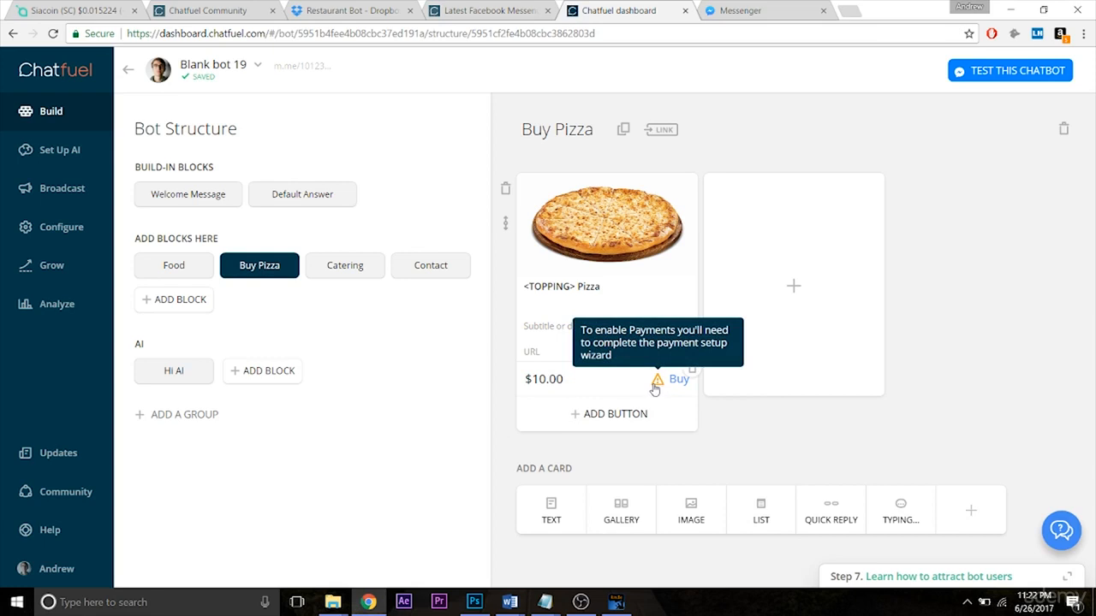
left_click(76, 229)
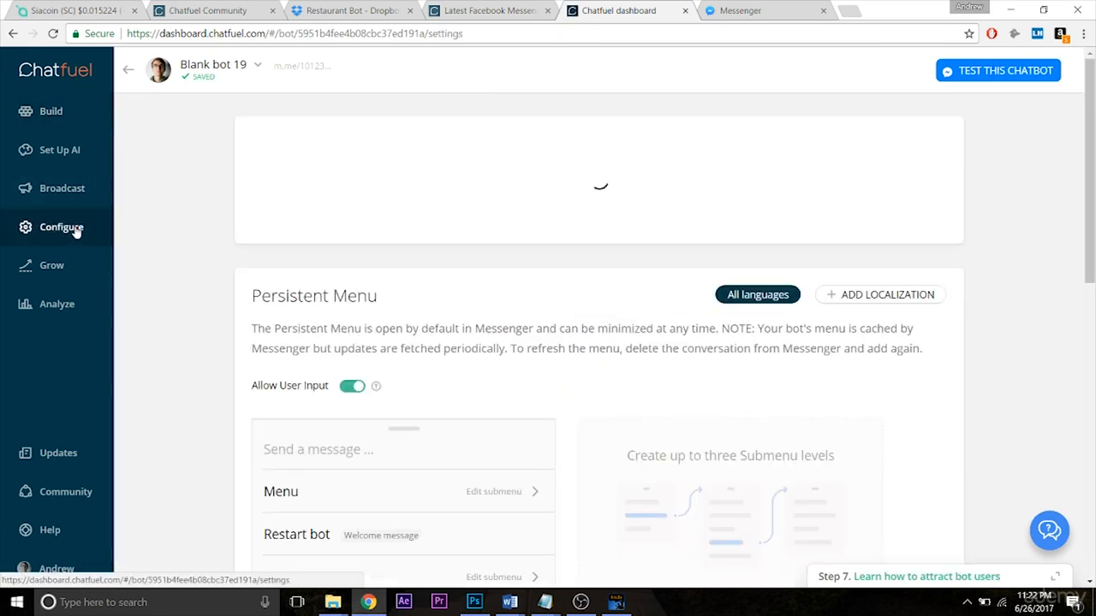
scroll(1010, 306, "down", 5)
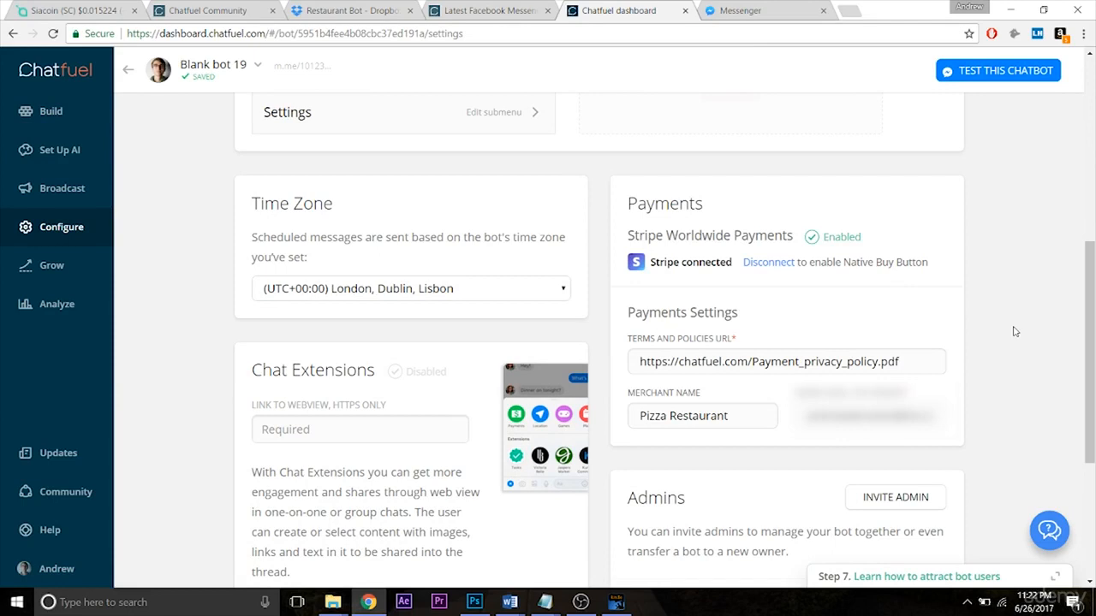
left_click(86, 111)
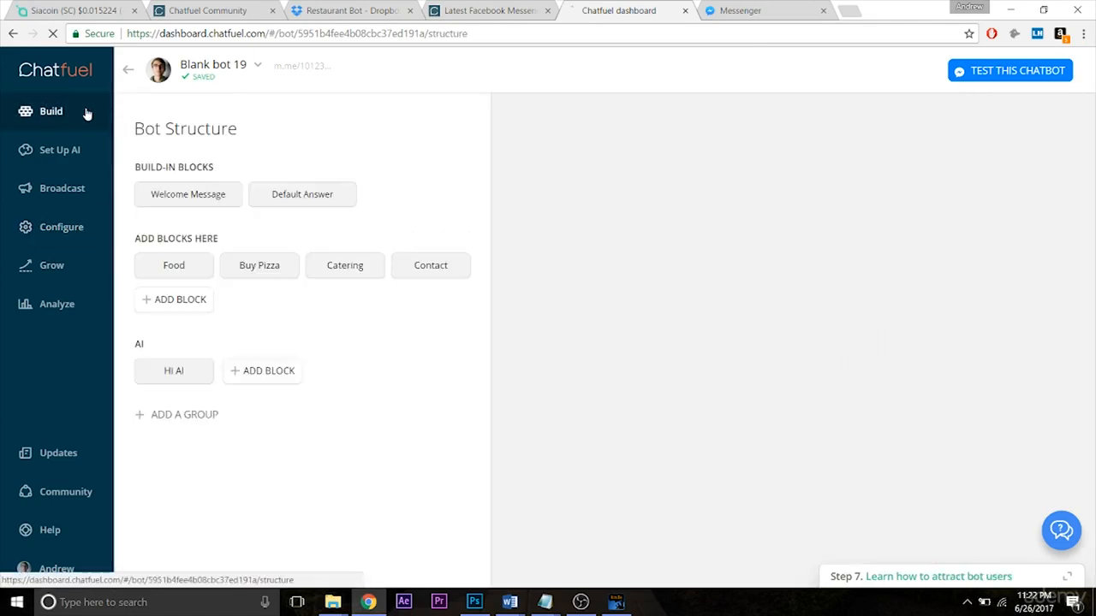
left_click(236, 268)
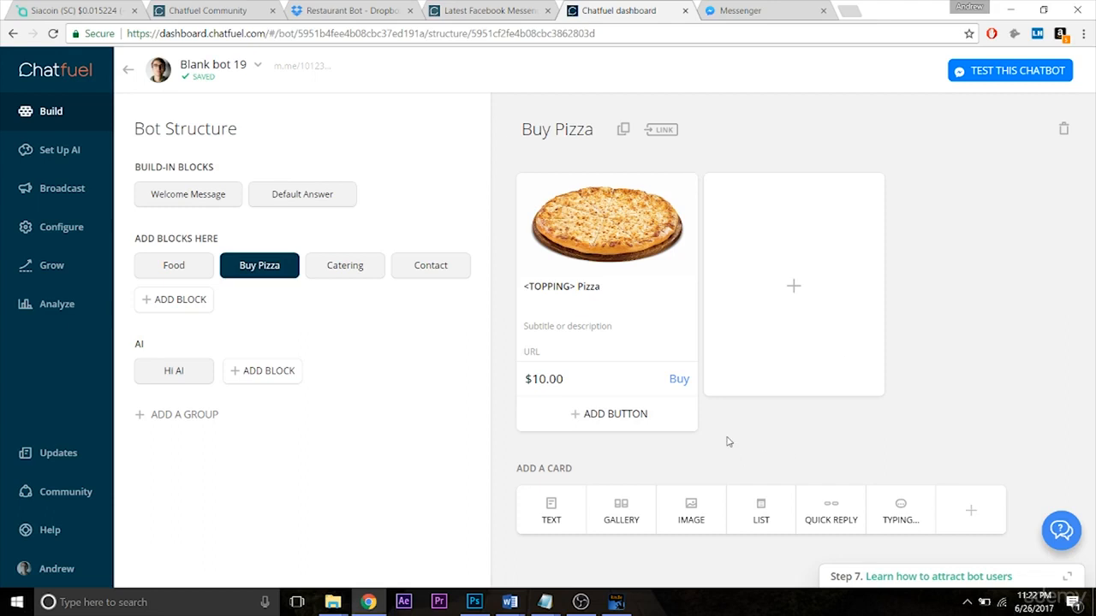
Save the Food block's topping quick replies to a user attribute named topping.
left_click(189, 276)
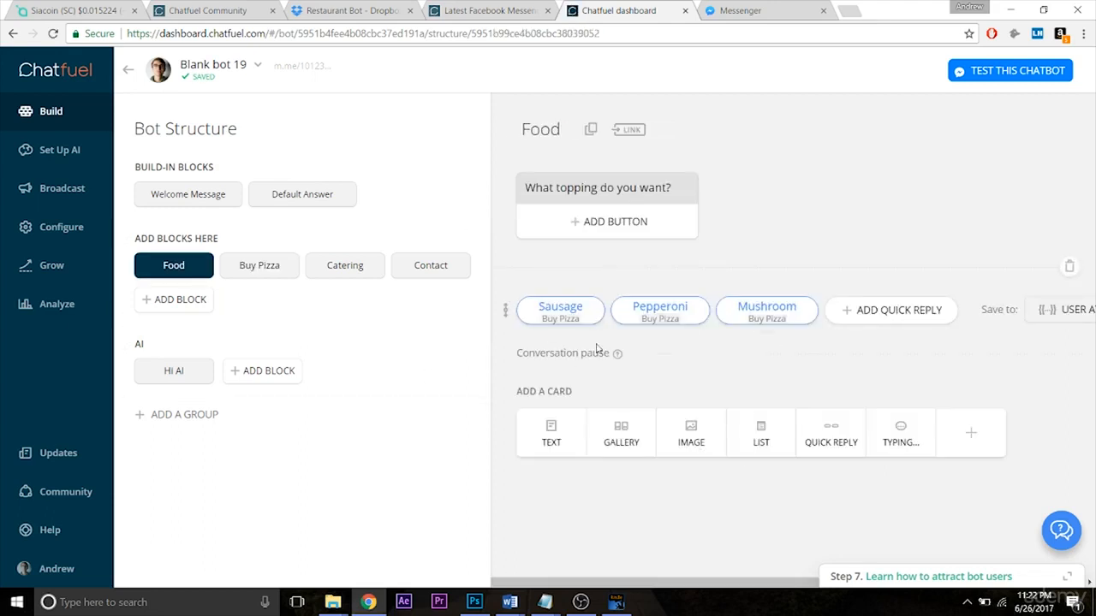
scroll(798, 583, "right", 2)
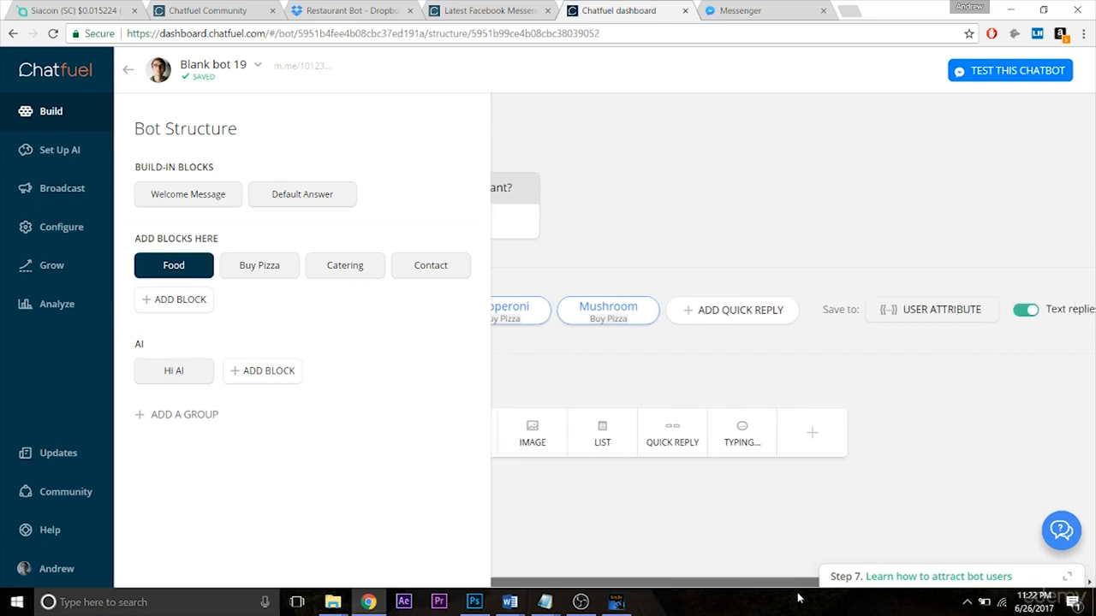
scroll(798, 598, "right", 2)
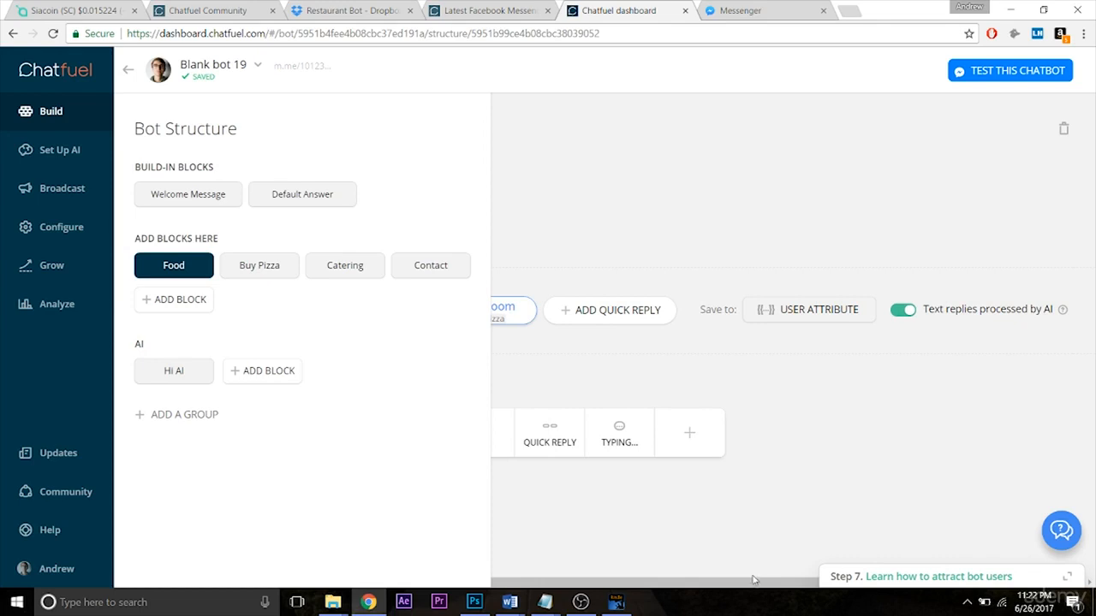
scroll(753, 581, "left", 4)
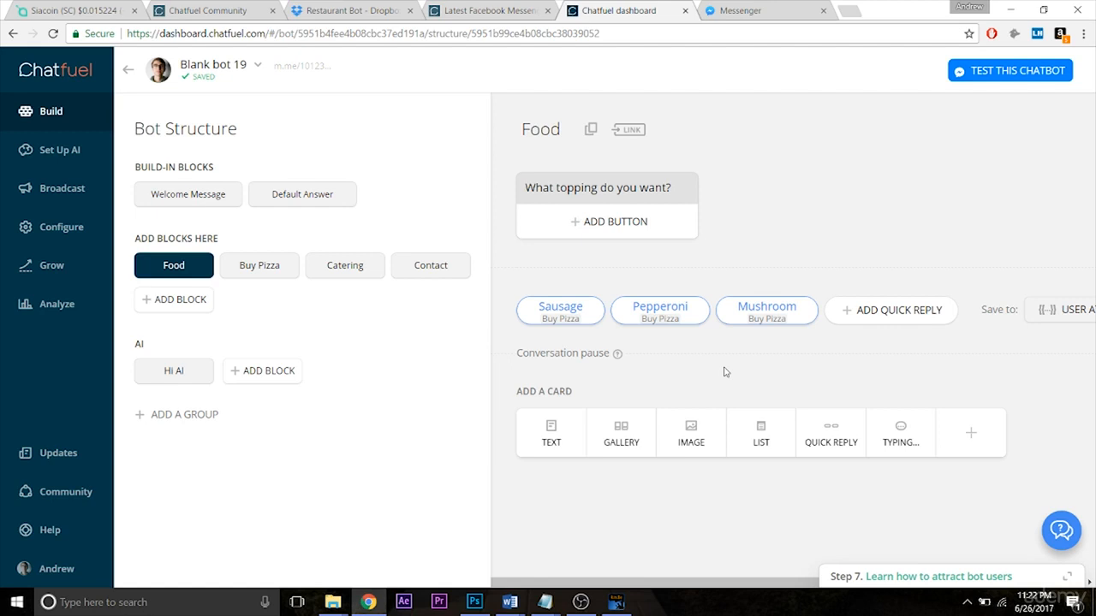
left_click_drag(658, 584, 726, 583)
left_click(979, 310)
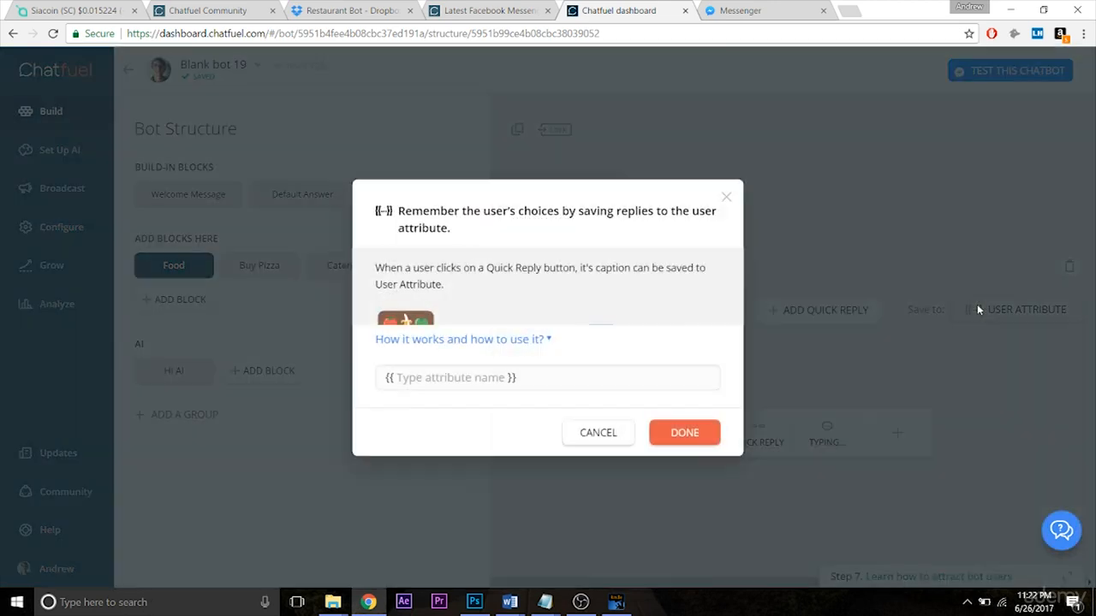
left_click(461, 383)
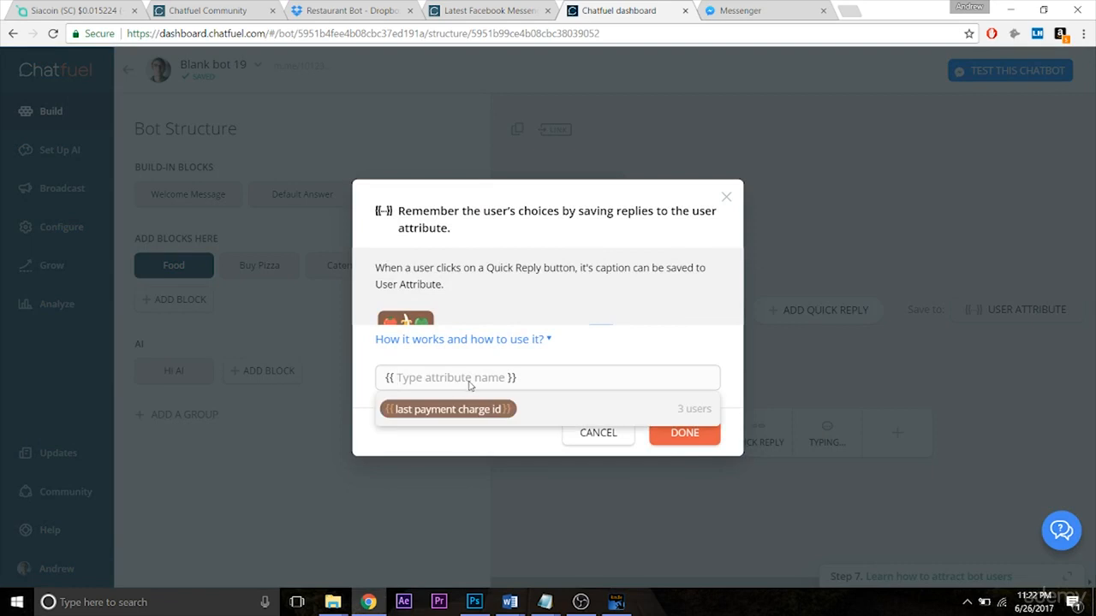
type("topping")
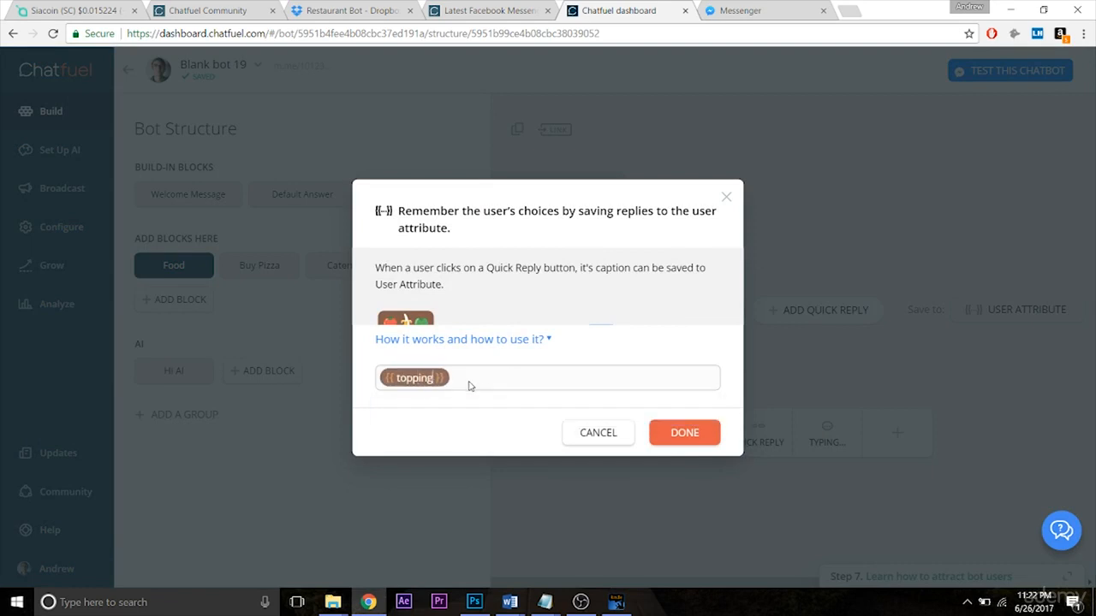
left_click(698, 437)
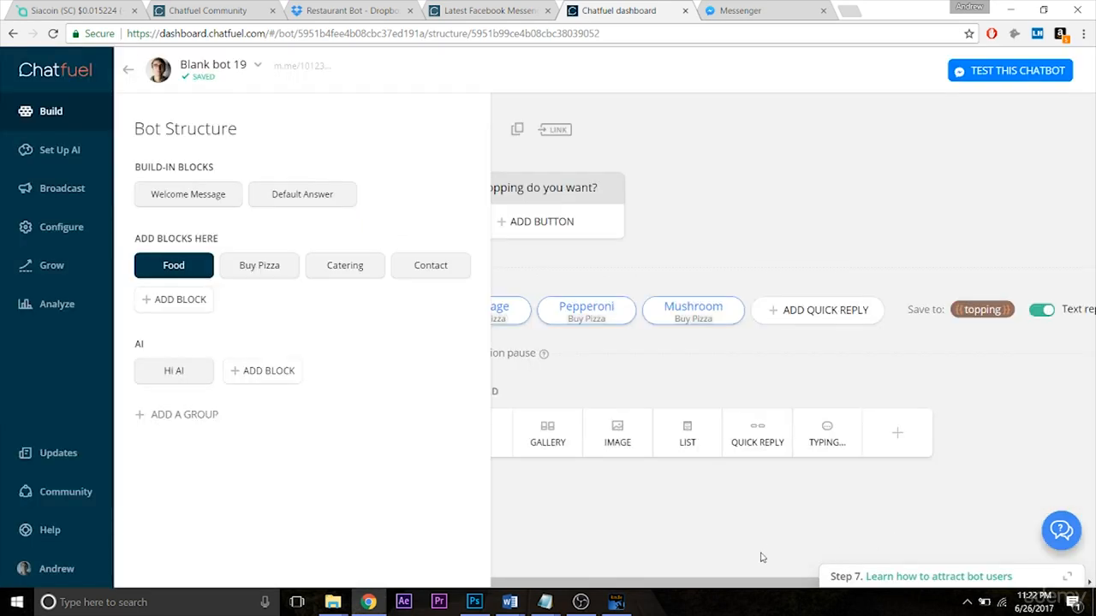
Replace the <TOPPING> placeholder in the Buy Pizza card's heading with the {{topping}} attribute.
left_click_drag(763, 586, 672, 582)
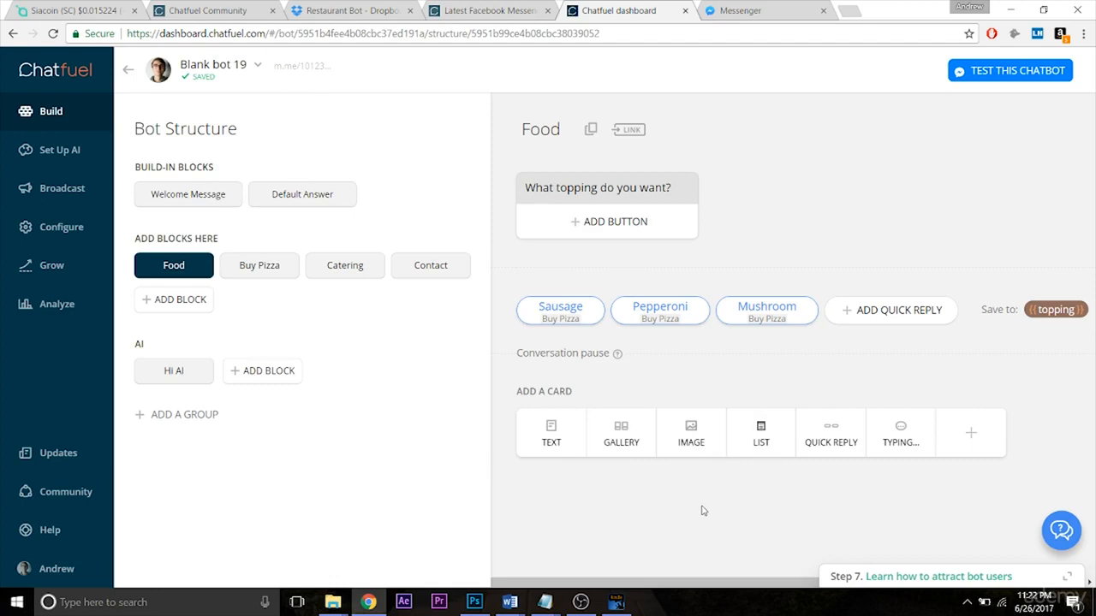
left_click_drag(688, 586, 621, 577)
left_click(248, 272)
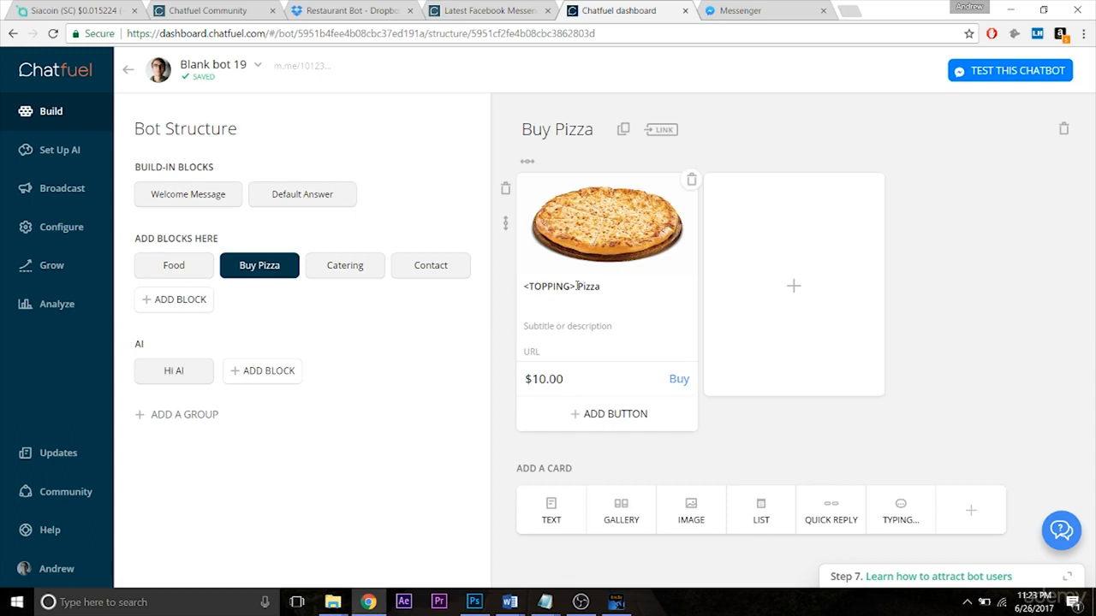
left_click_drag(573, 286, 508, 288)
key("BackSpace")
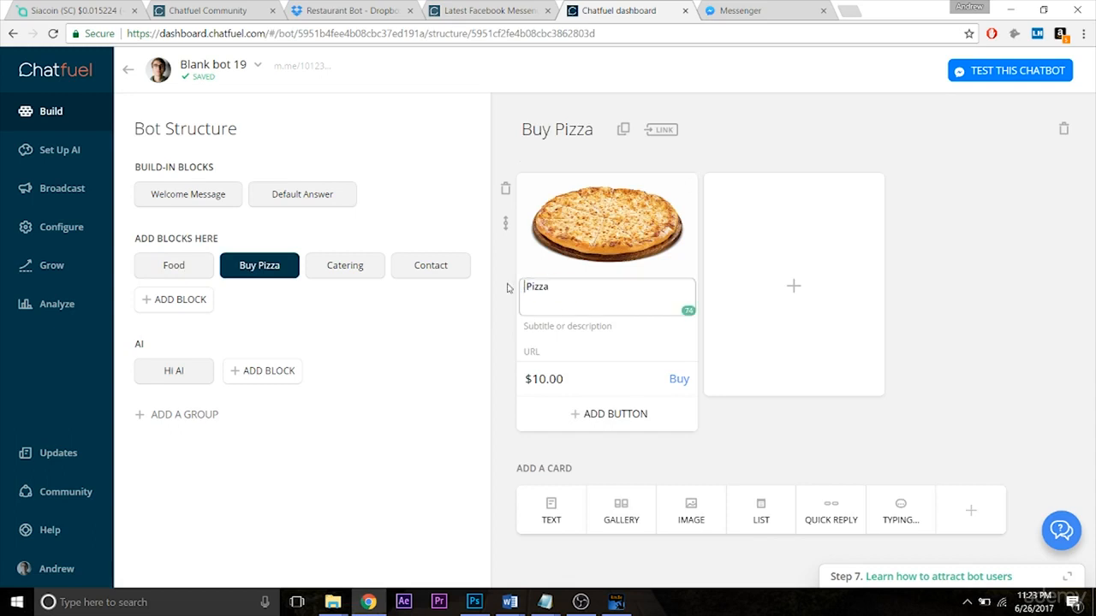
type("{{")
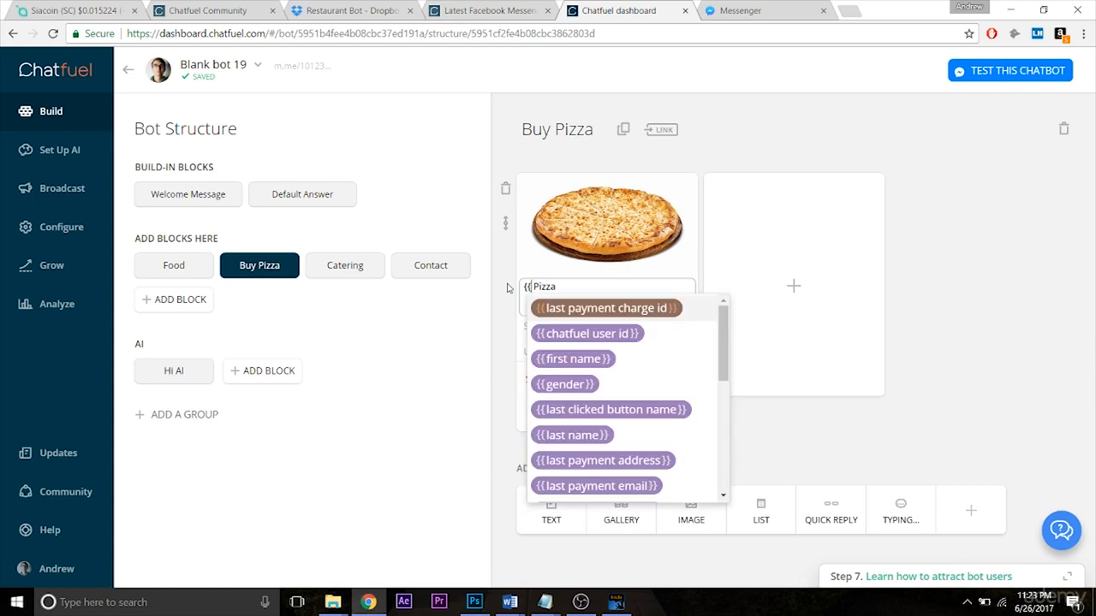
type("topping")
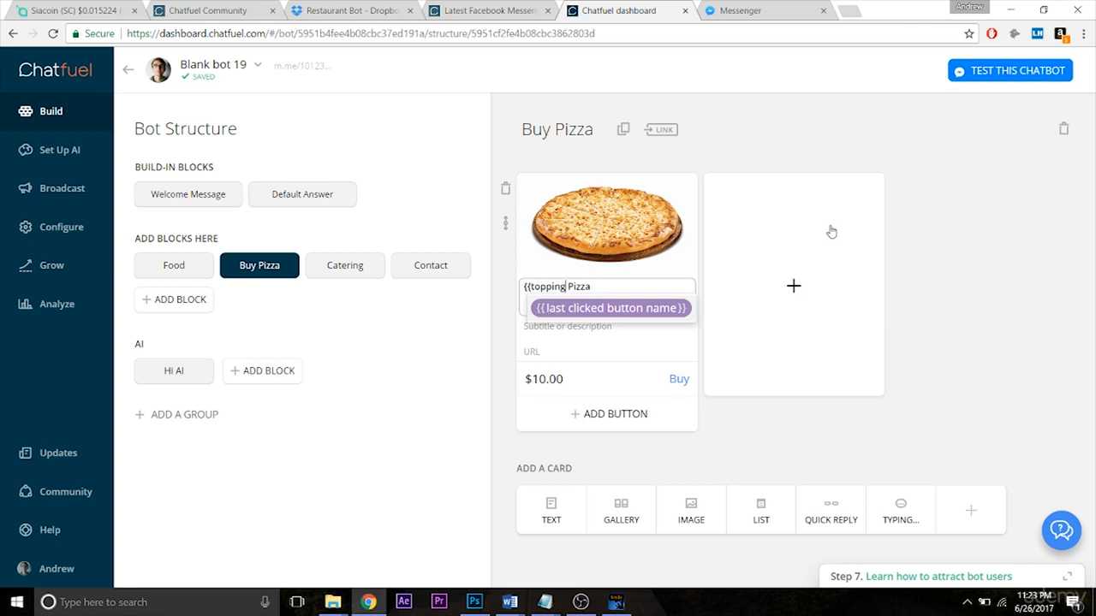
type("}}")
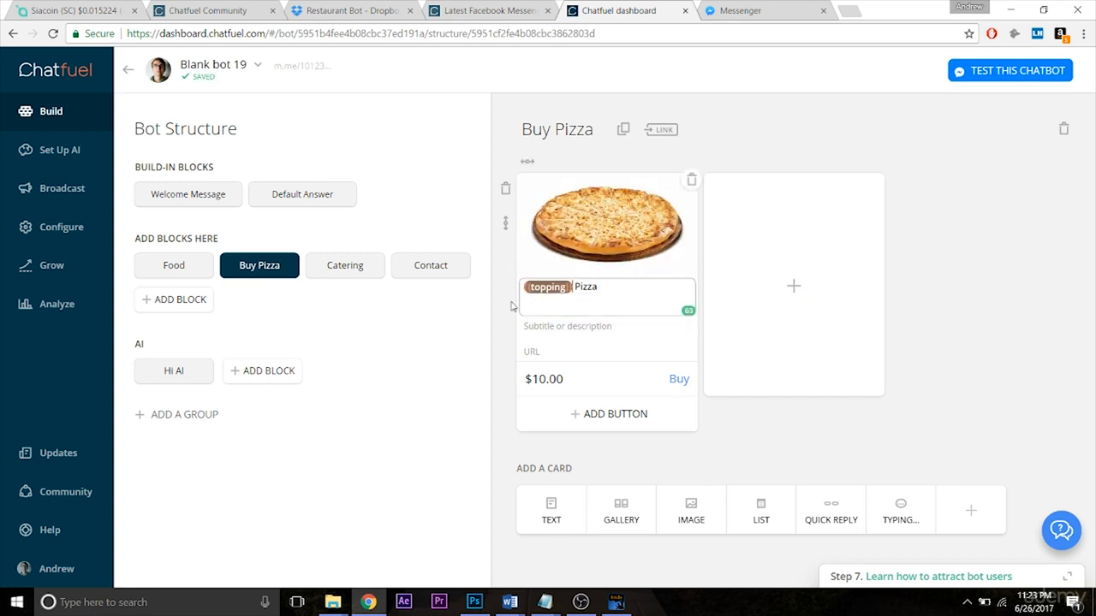
left_click(968, 339)
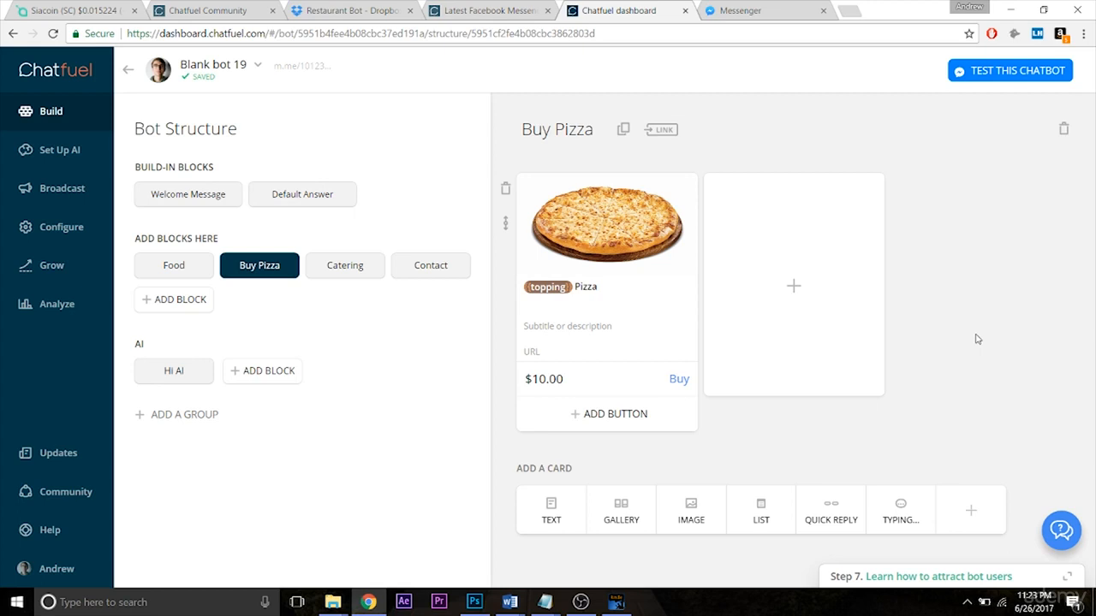
Test the chatbot in Messenger by choosing Food and then the Mushroom topping.
left_click(982, 77)
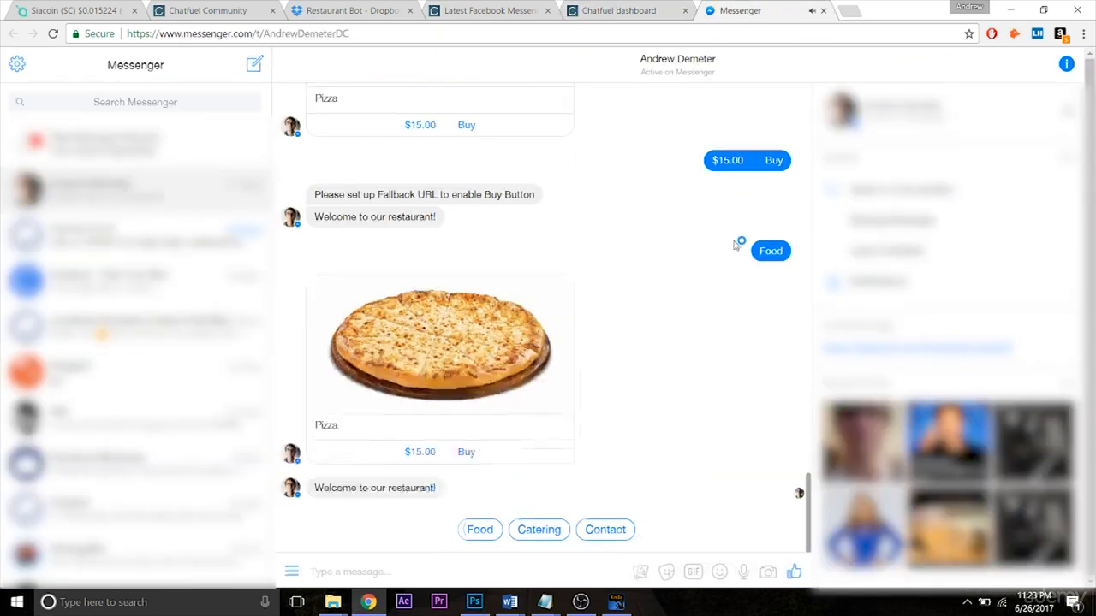
left_click(480, 529)
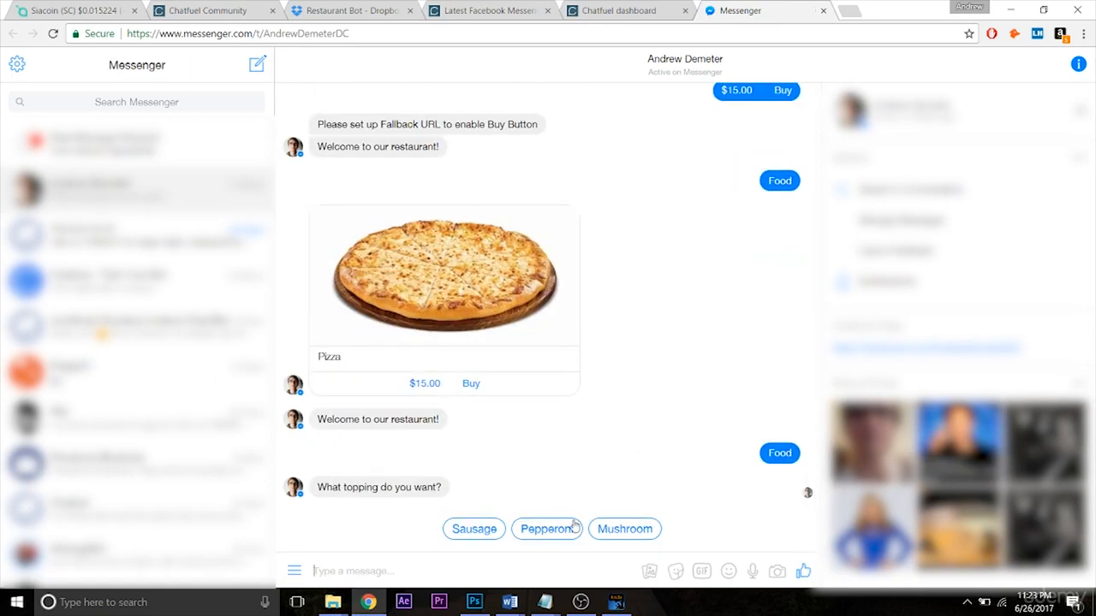
left_click(605, 531)
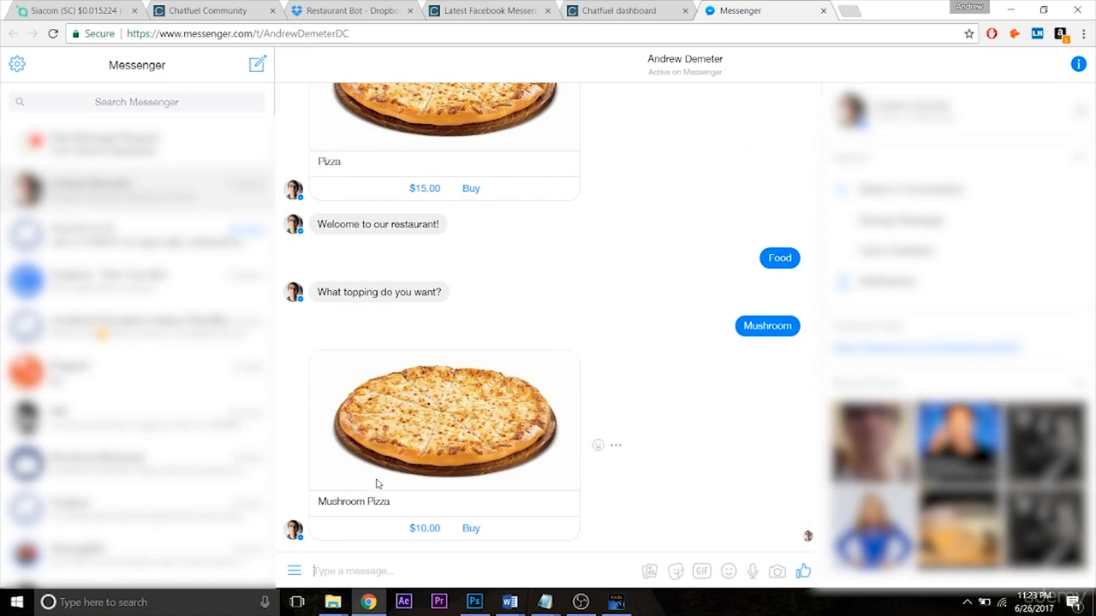
Return to the Chatfuel dashboard and re-enter the Buy Pizza card's heading as the {{topping}} attribute followed by Pizza.
left_click(625, 11)
left_click_drag(573, 285, 484, 279)
key("BackSpace")
type("{{top Pizza")
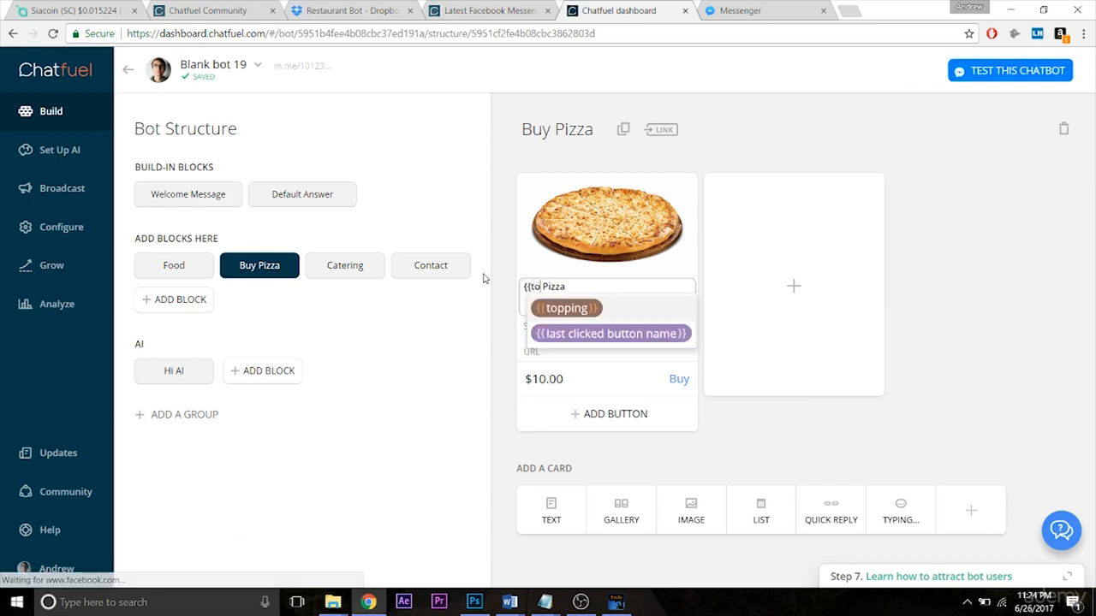
left_click(587, 322)
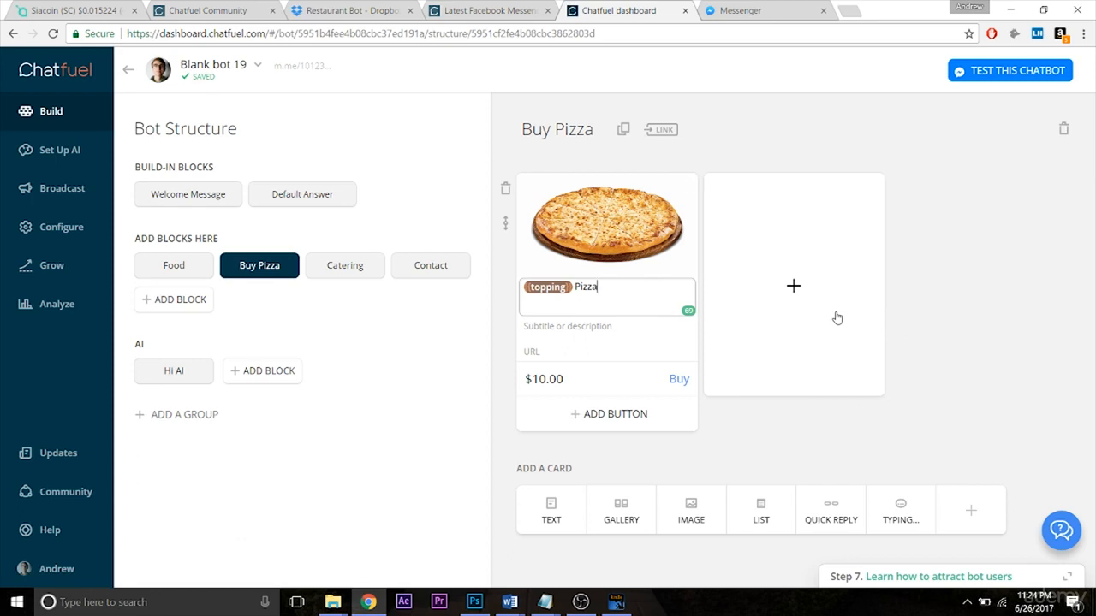
left_click(920, 287)
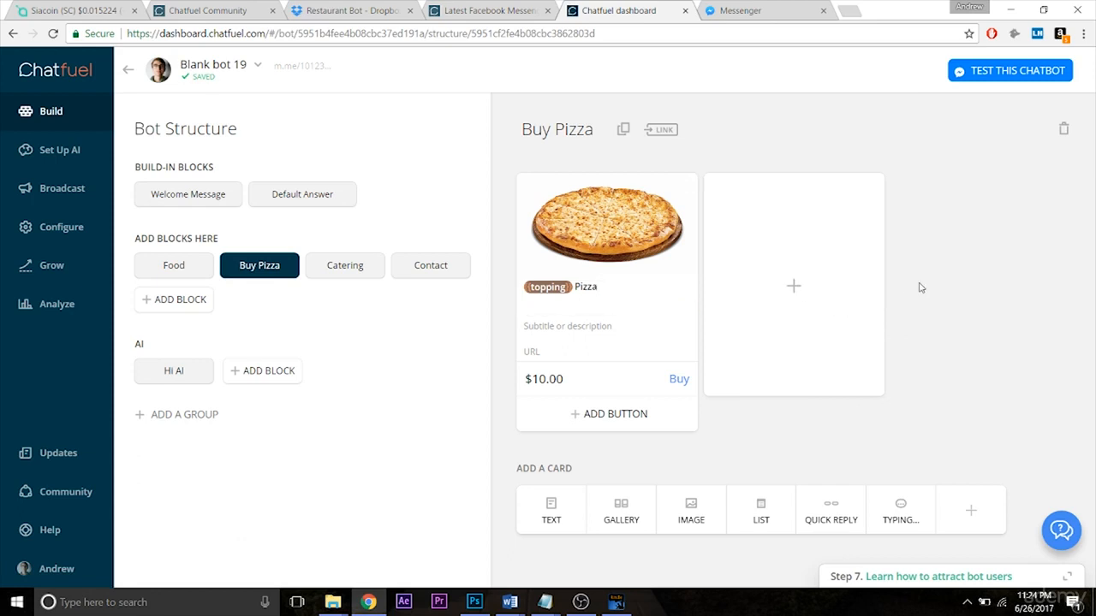
Restart the bot in Messenger and test the order flow again with Food and the Pepperoni topping.
left_click(751, 12)
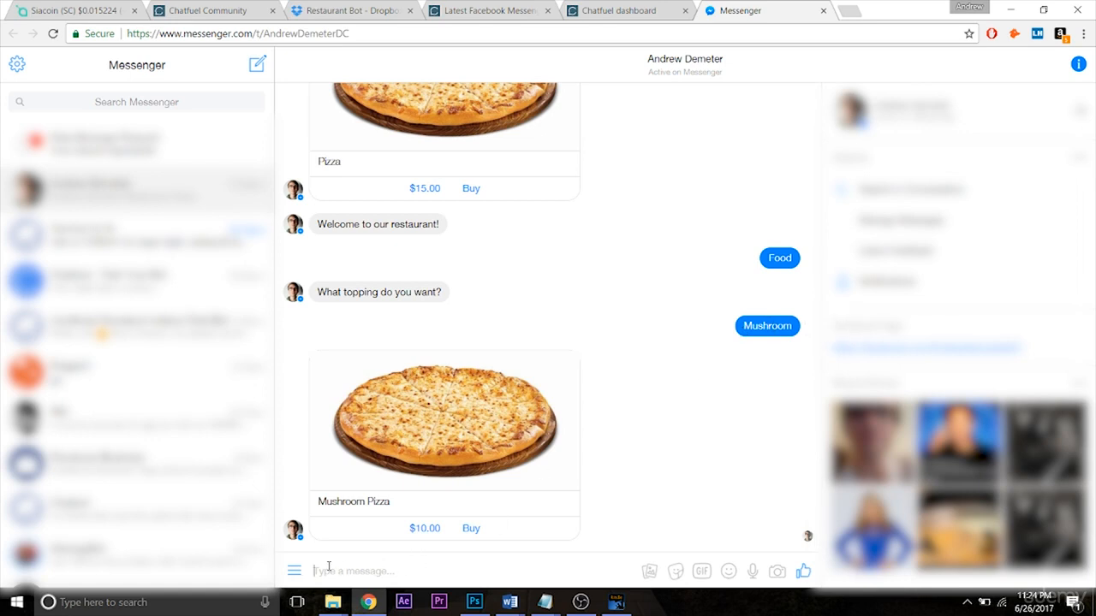
left_click(294, 571)
left_click(331, 509)
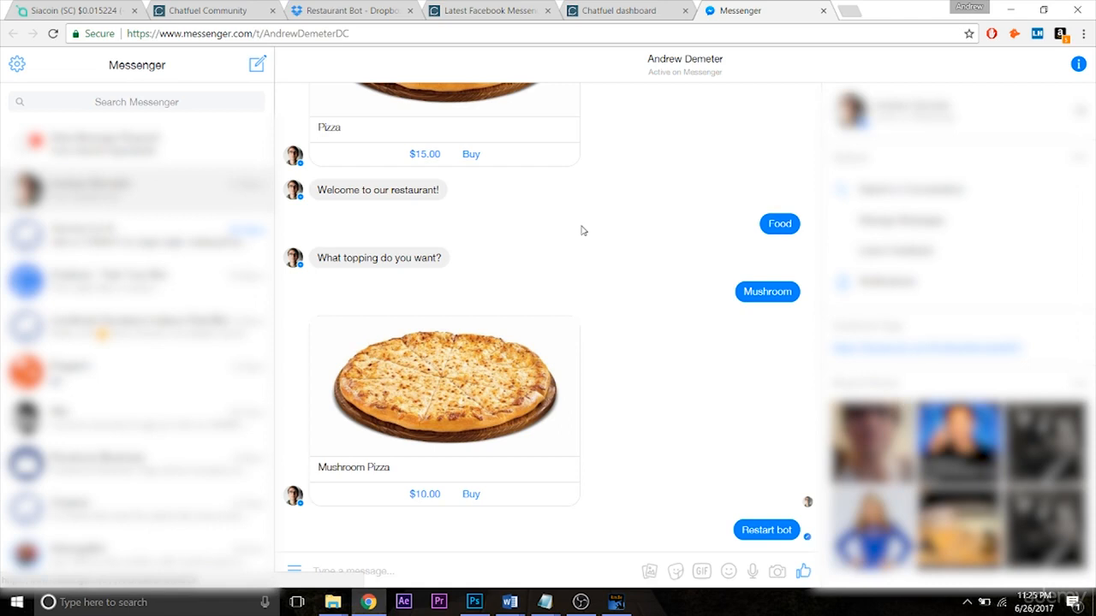
left_click(603, 13)
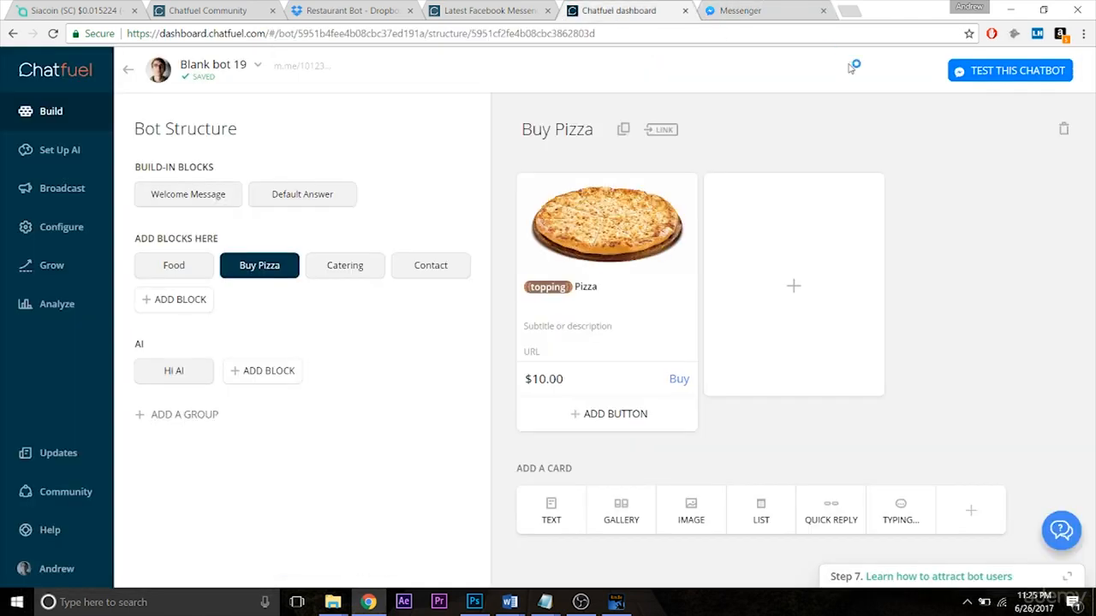
left_click(994, 77)
left_click(740, 11)
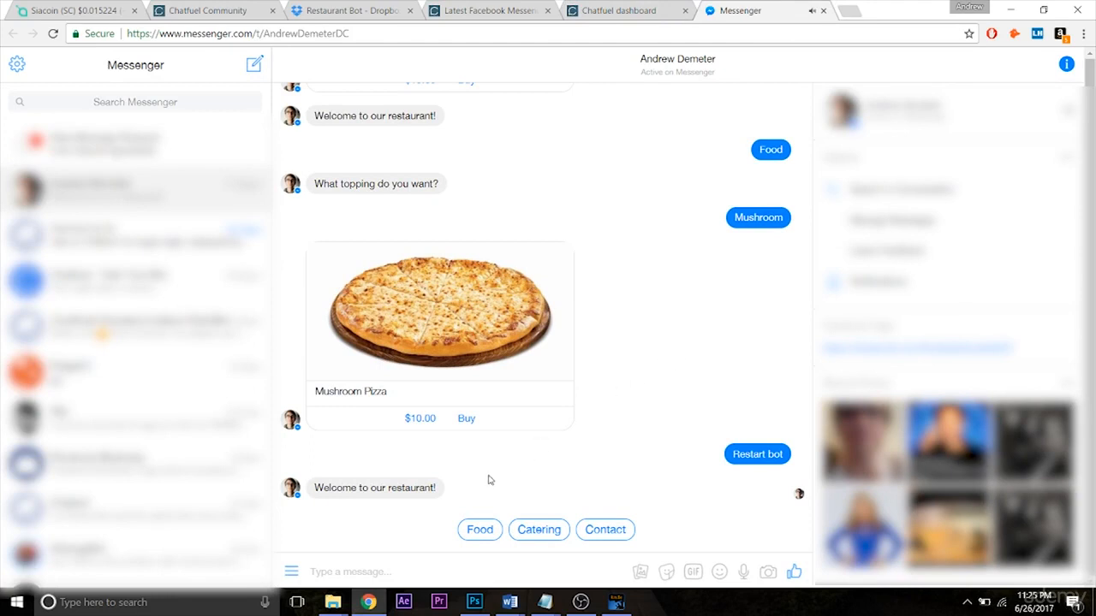
left_click(469, 529)
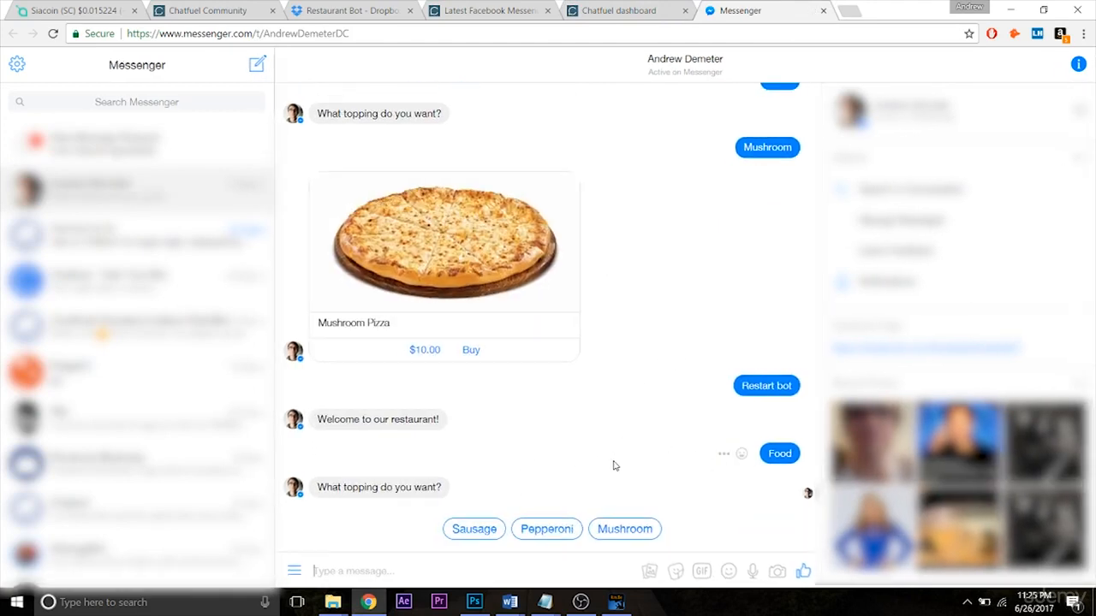
left_click(545, 531)
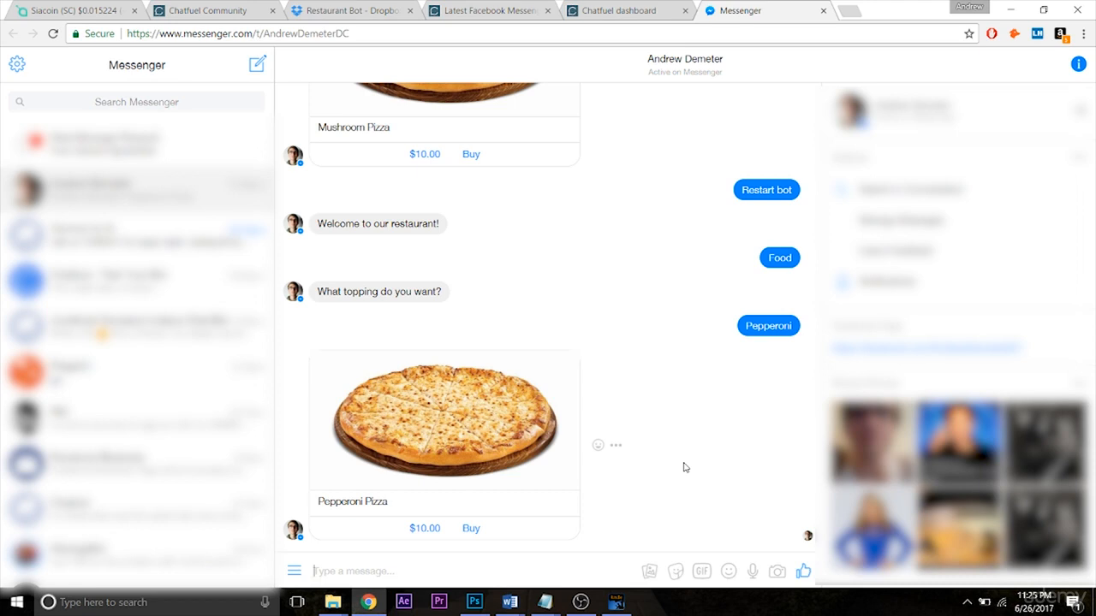
Back in the Chatfuel dashboard, attach the {{topping}} attribute to the order in the $10.00 Buy button's advanced settings and review the setting.
left_click(629, 18)
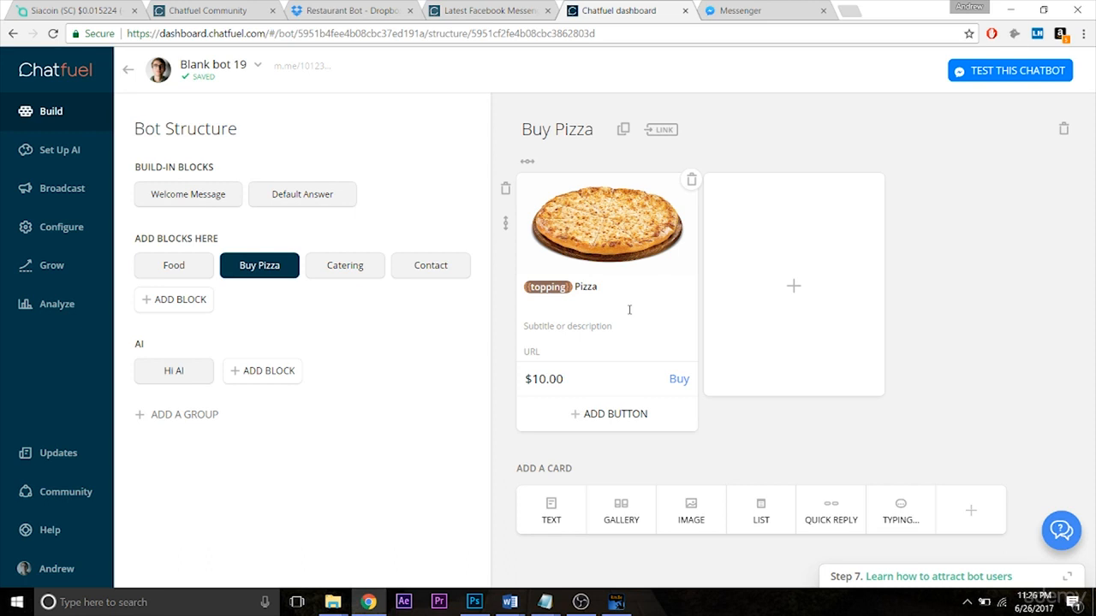
left_click(610, 386)
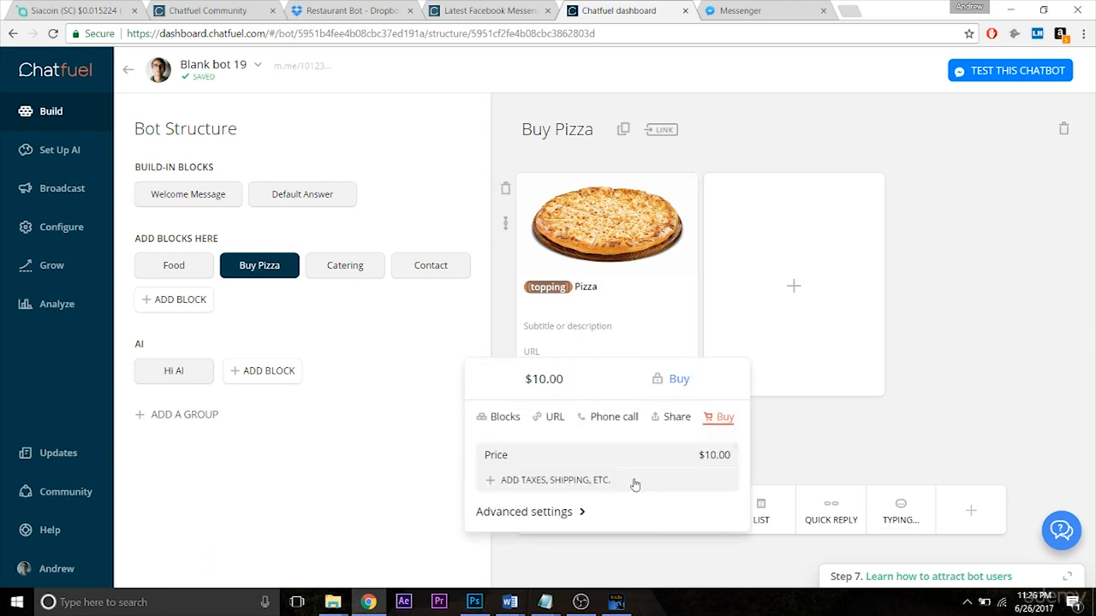
left_click(580, 512)
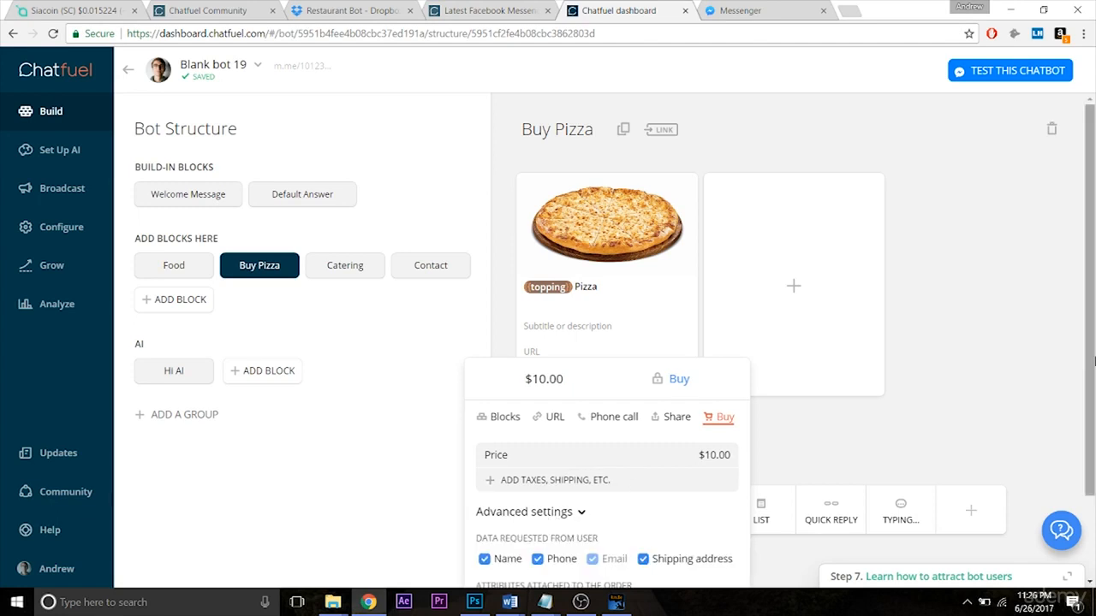
scroll(1093, 364, "down", 1)
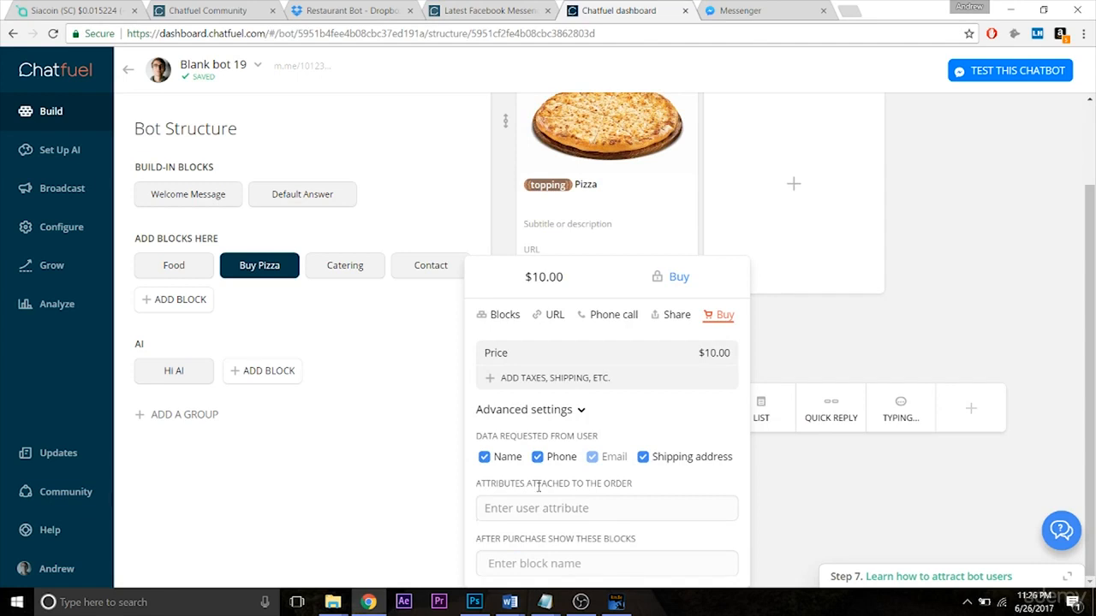
left_click(571, 507)
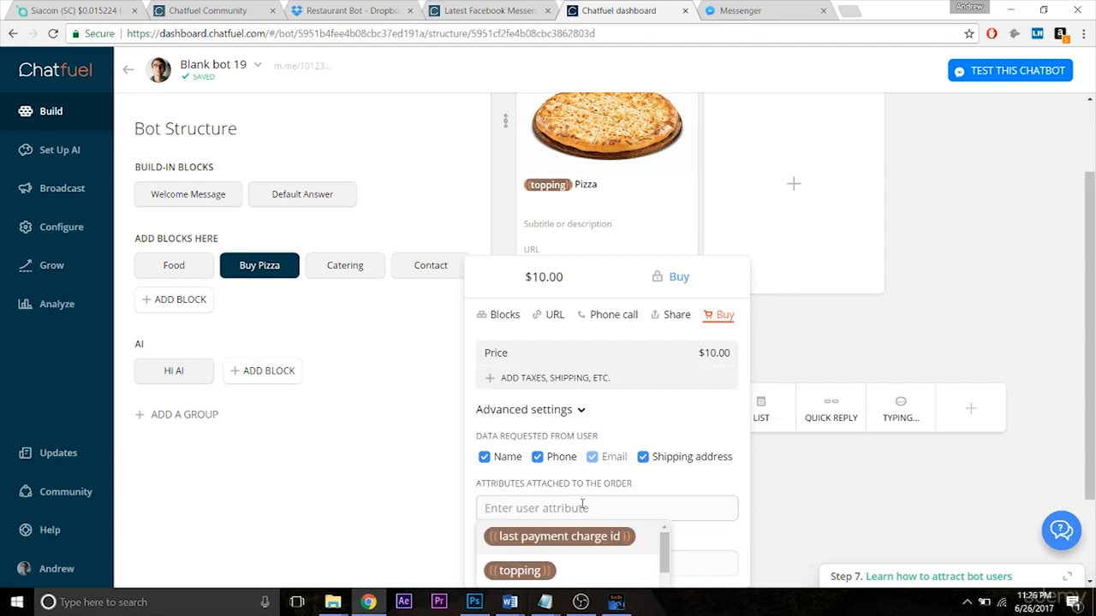
left_click(519, 571)
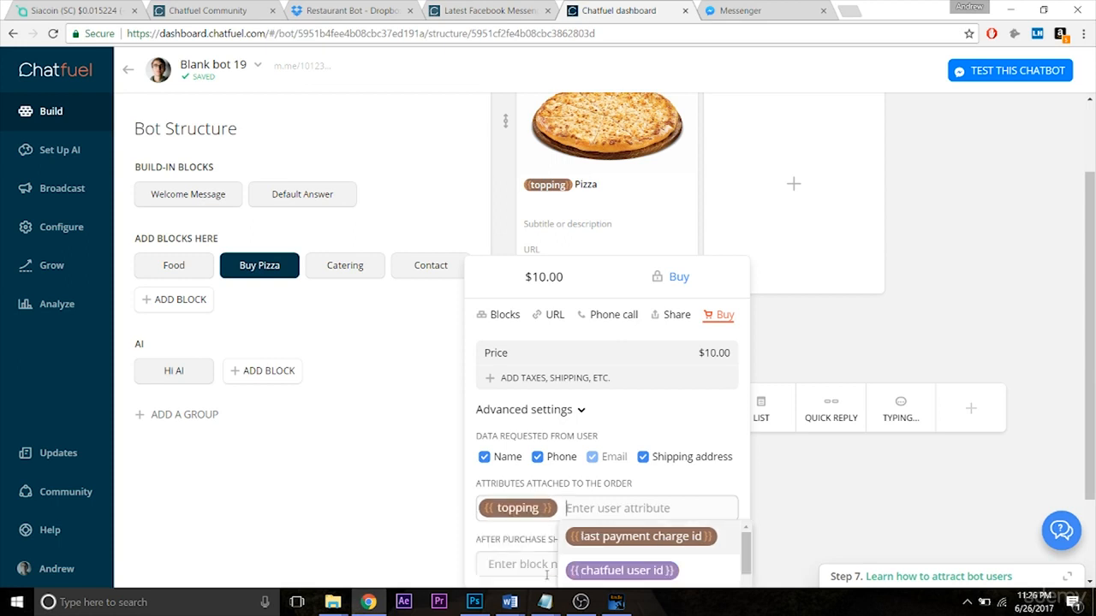
left_click(817, 497)
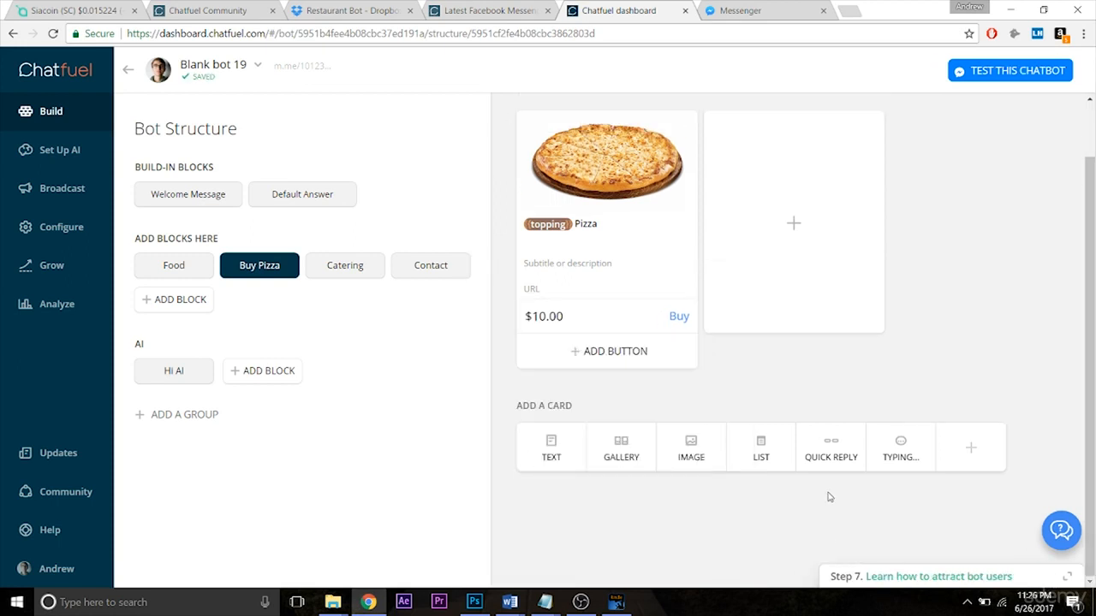
left_click(641, 316)
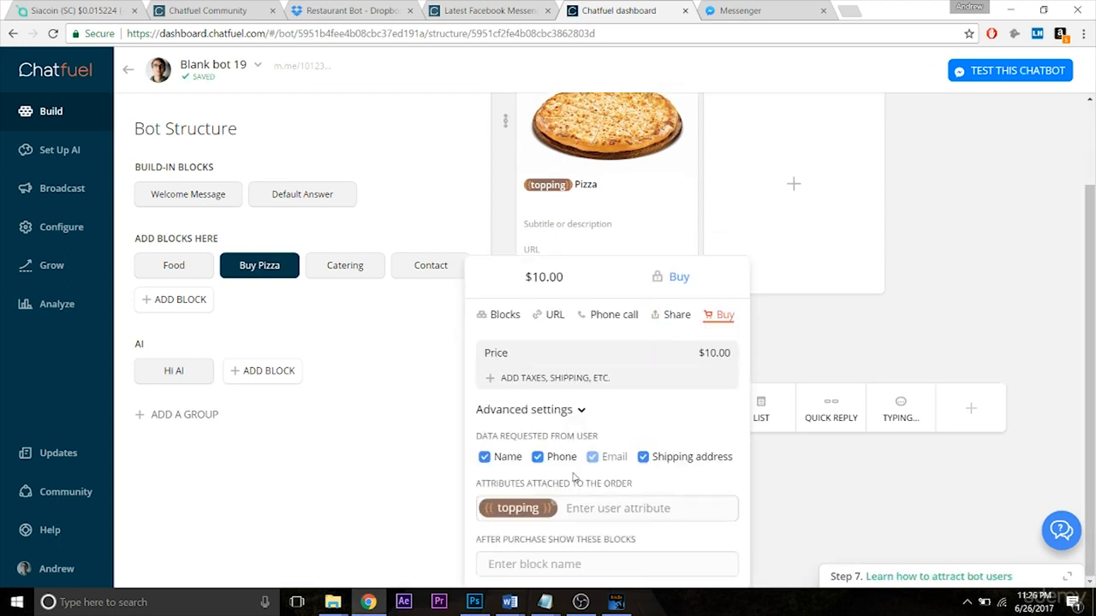
left_click(819, 529)
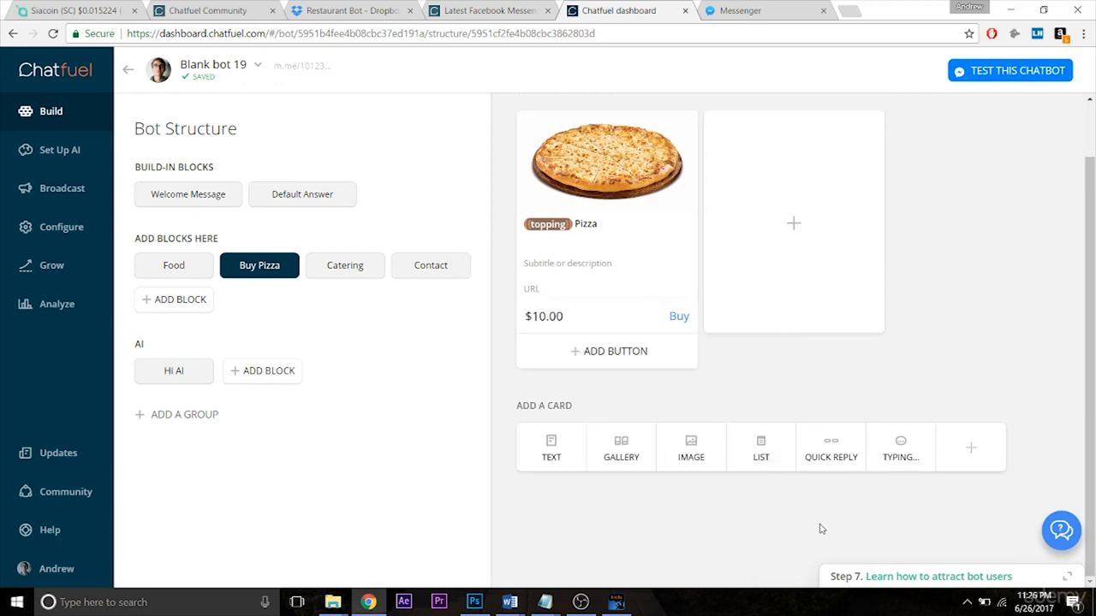